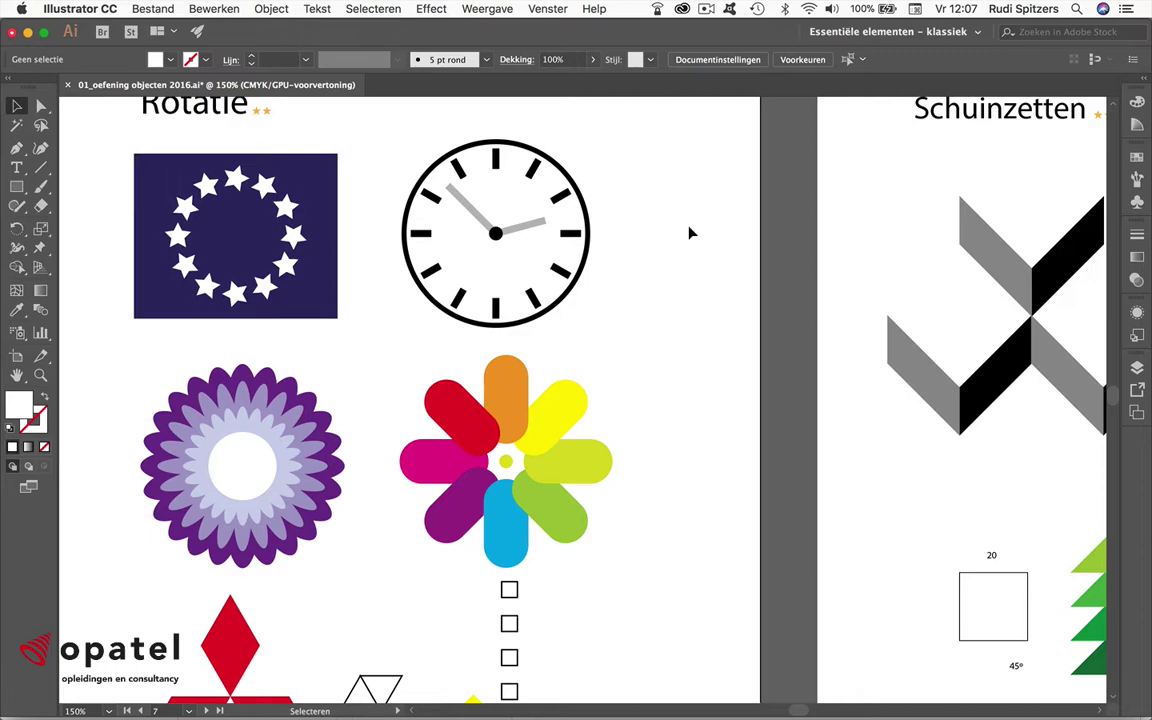
Step: Show the Creative Cloud libraries and start creating a new library
{"action": "left_click", "coordinate": [549, 9]}
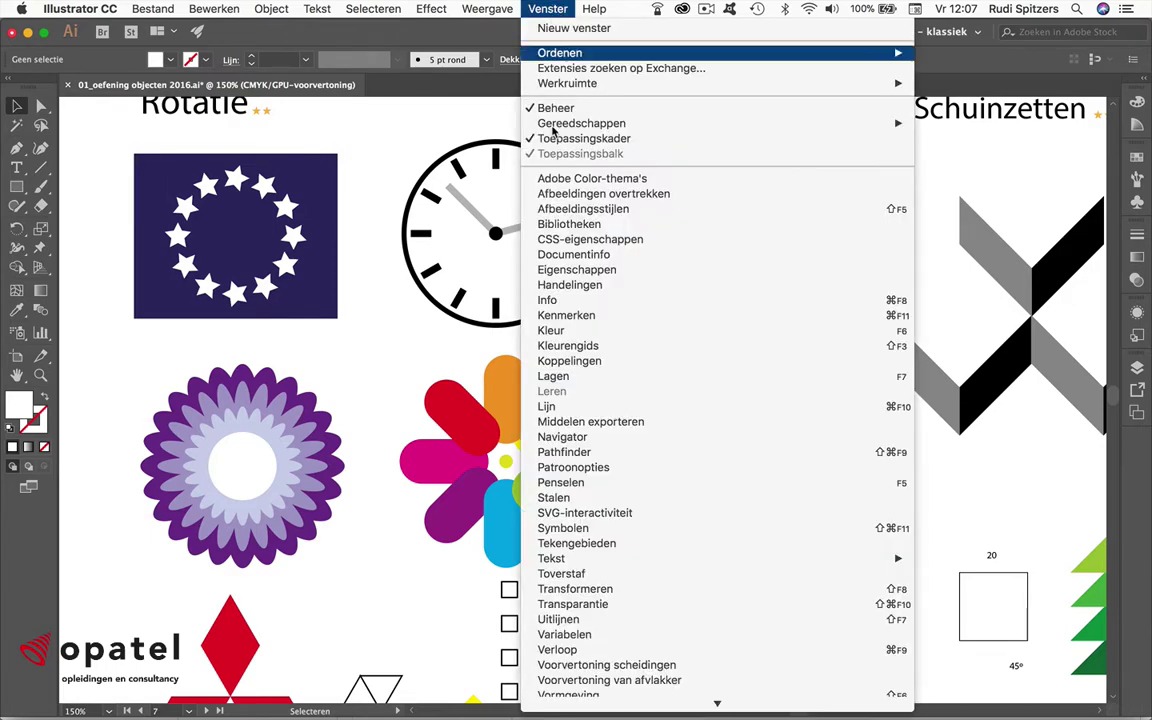
{"action": "left_click", "coordinate": [553, 226]}
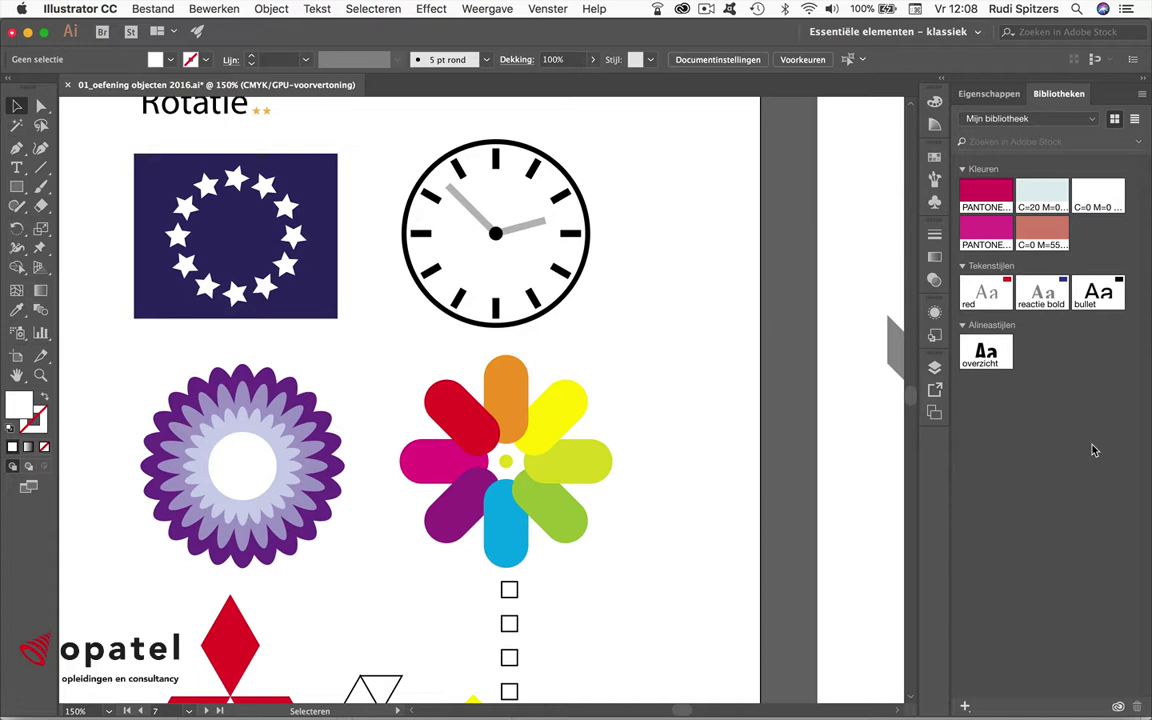
{"action": "left_click", "coordinate": [1143, 96]}
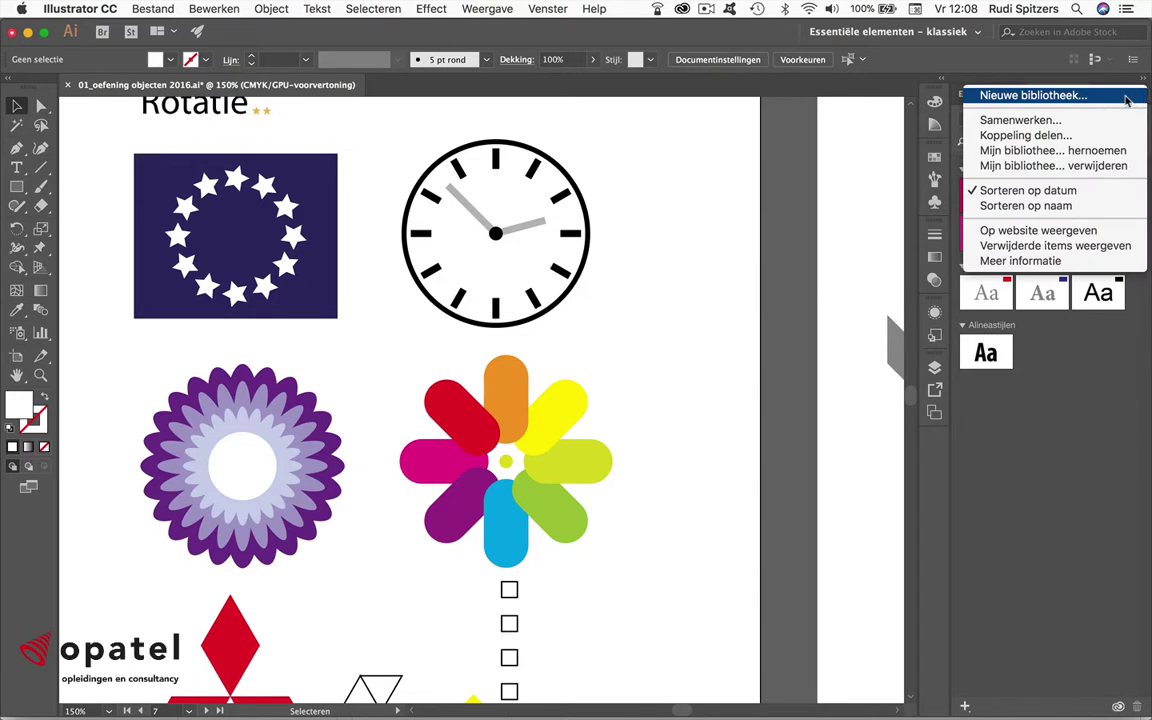
{"action": "left_click", "coordinate": [1124, 95]}
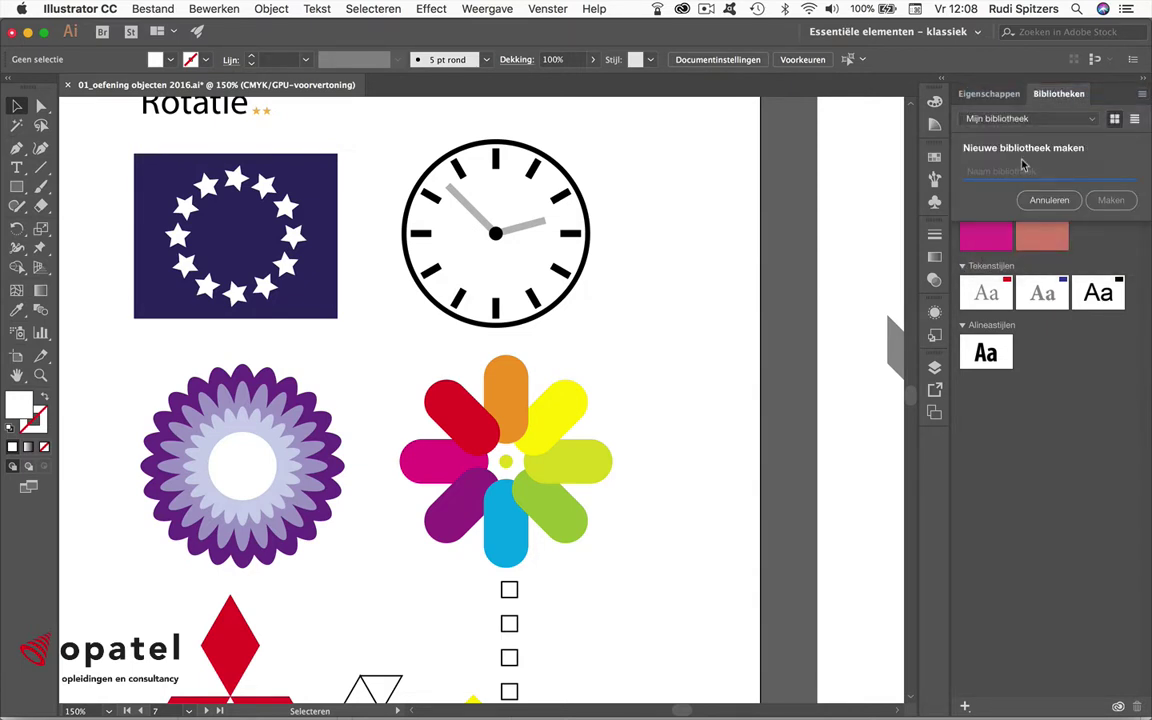
{"action": "key", "text": "y"}
{"action": "key", "text": "n"}
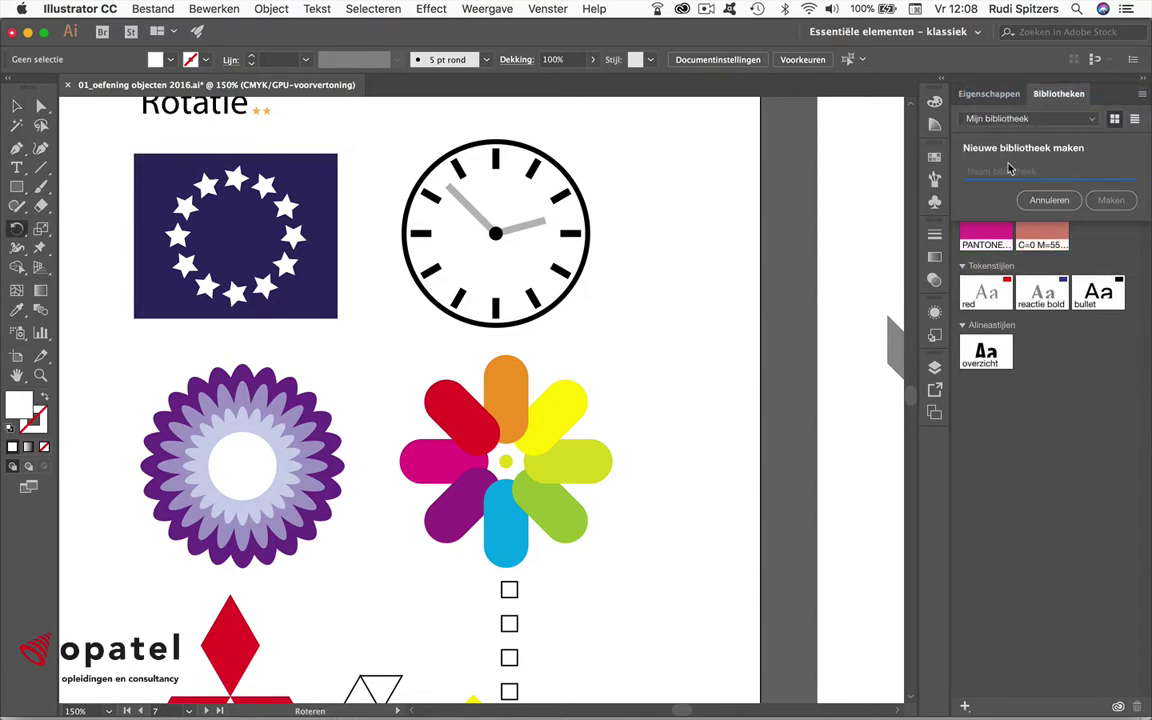
{"action": "key", "text": "c"}
{"action": "key", "text": "t"}
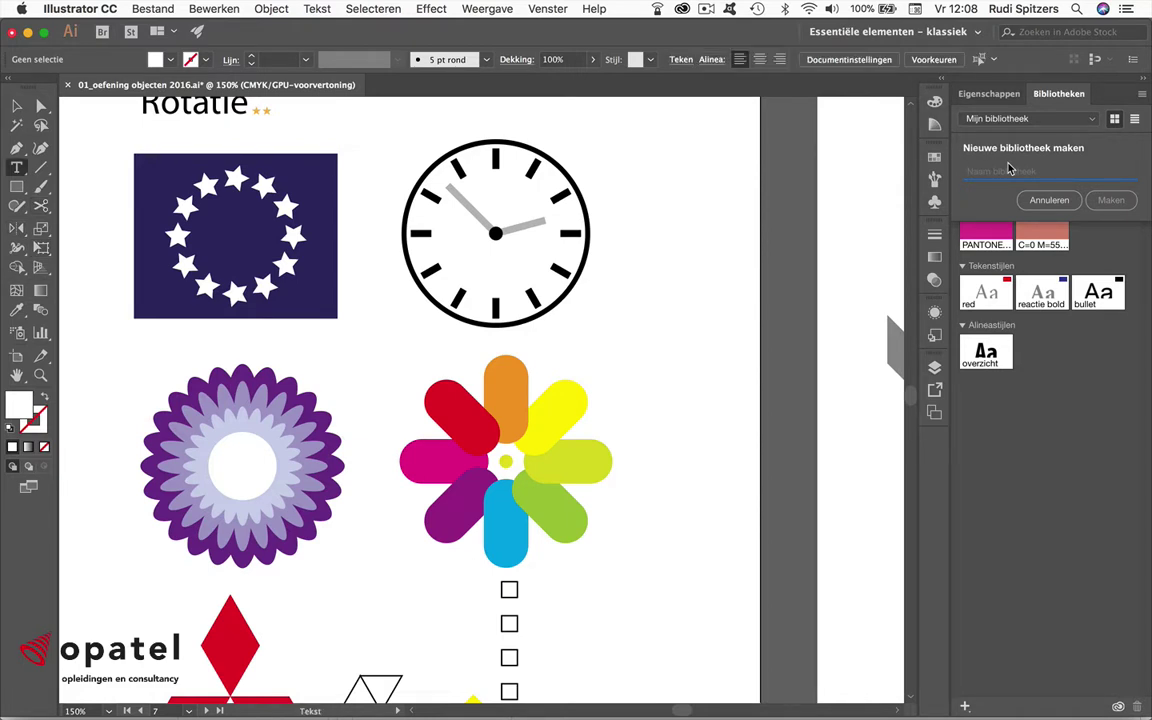
{"action": "key", "text": "e"}
{"action": "key", "text": "s"}
{"action": "key", "text": "t"}
{"action": "key", "text": "a"}
{"action": "key", "text": "t"}
{"action": "key", "text": "r"}
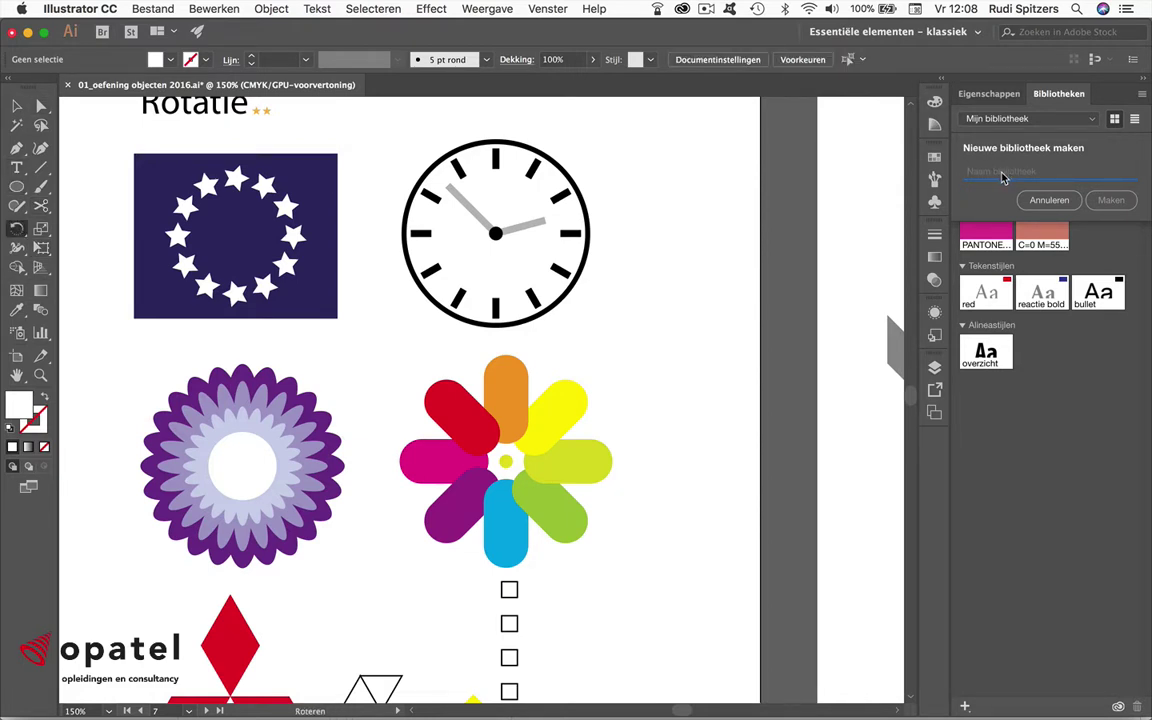
Step: Name the new library Project Illustrator and create it
{"action": "left_click", "coordinate": [1003, 177]}
{"action": "type", "text": "Project II"}
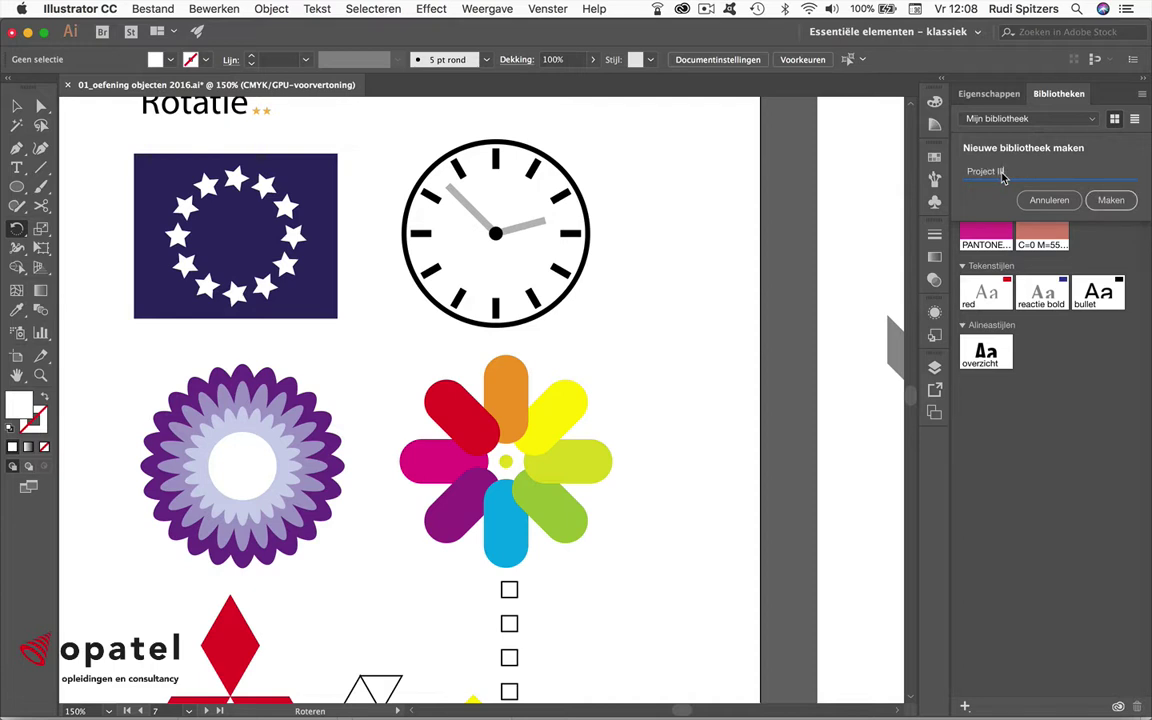
{"action": "type", "text": "lustrator"}
{"action": "left_click", "coordinate": [1111, 201]}
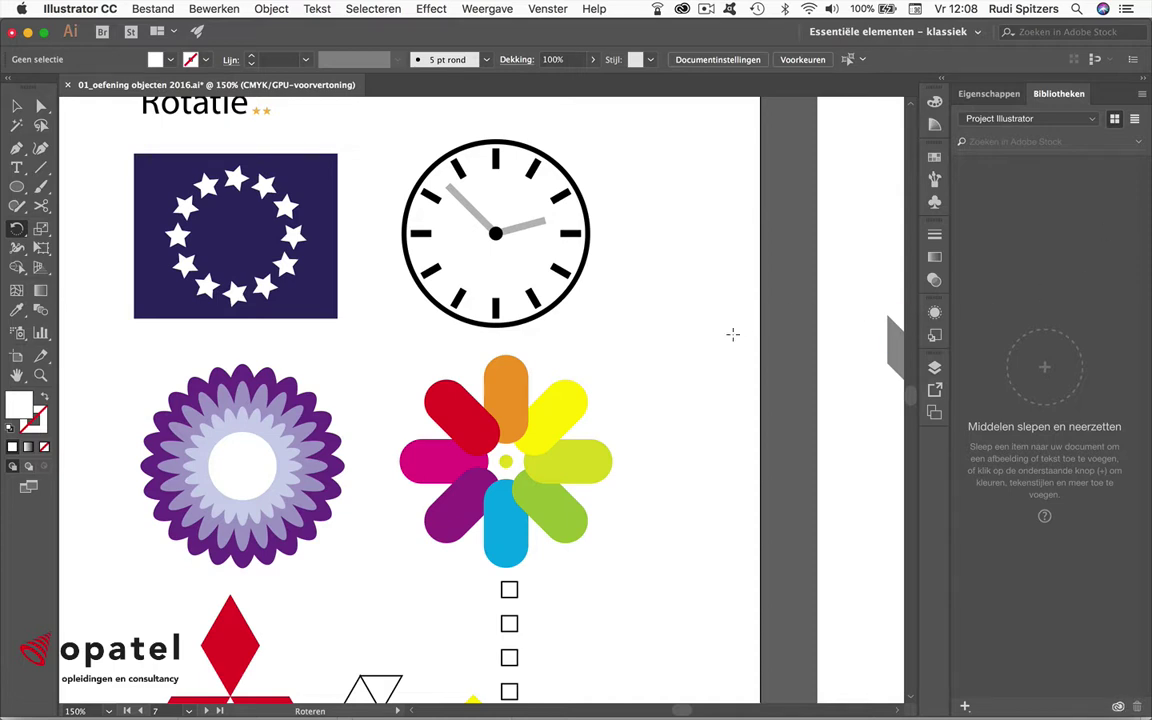
Step: Add the complete multicoloured petal flower artwork to the Project Illustrator library
{"action": "left_click", "coordinate": [17, 105]}
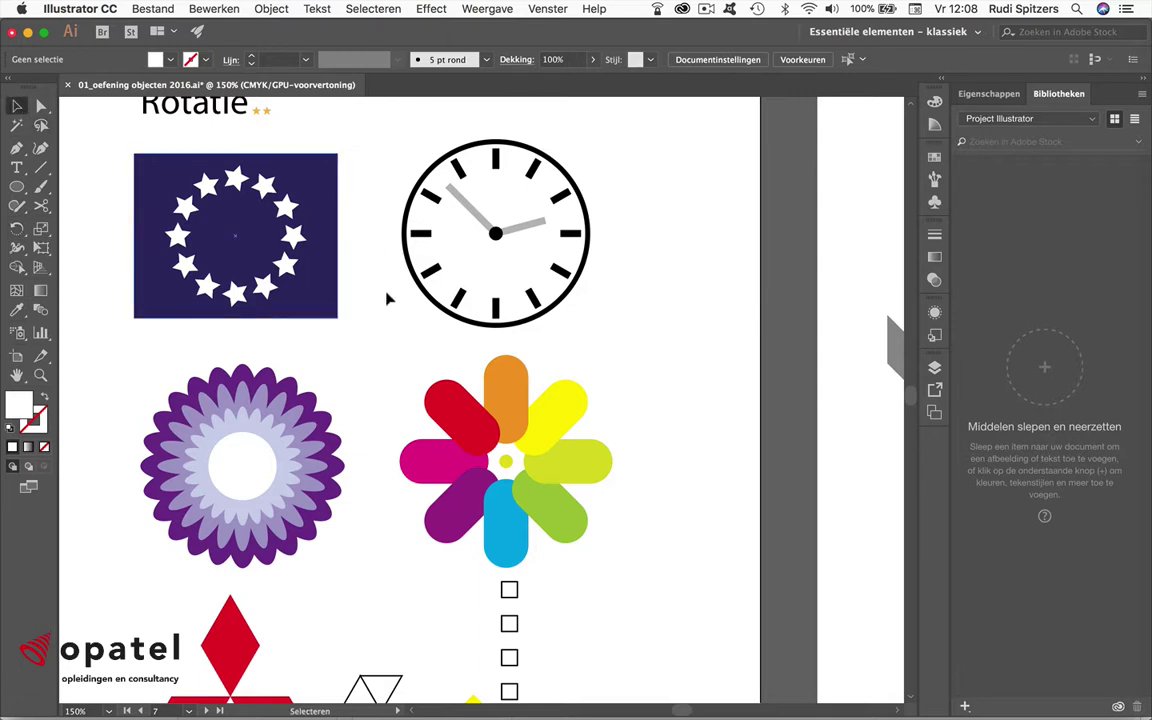
{"action": "left_click_drag", "start_coordinate": [405, 379], "coordinate": [622, 532]}
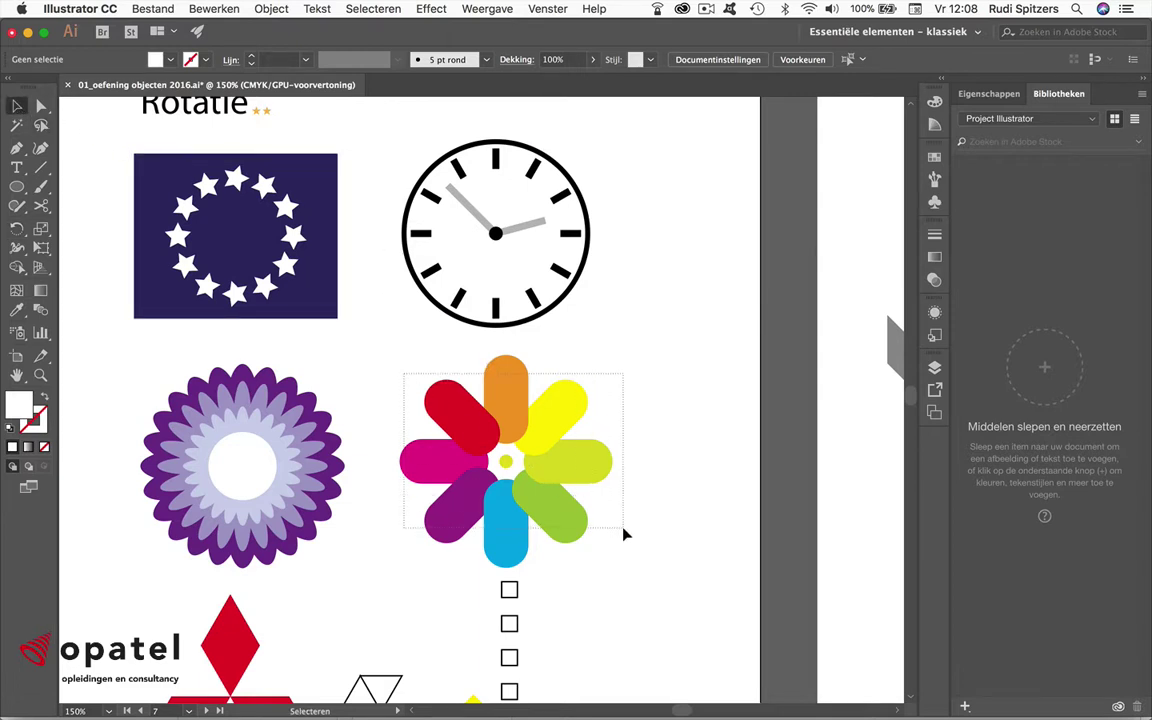
{"action": "left_click_drag", "start_coordinate": [584, 462], "coordinate": [1045, 290]}
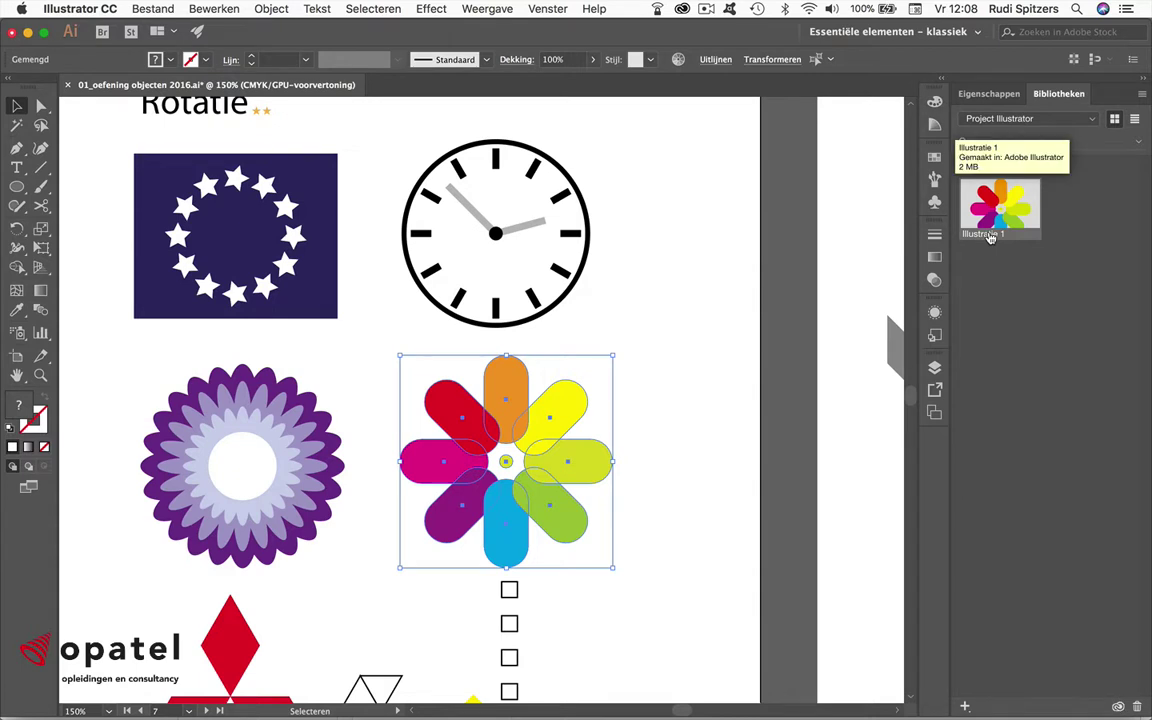
Step: Rename the multicoloured flower's library item as Kleurenwaaier
{"action": "right_click", "coordinate": [989, 236]}
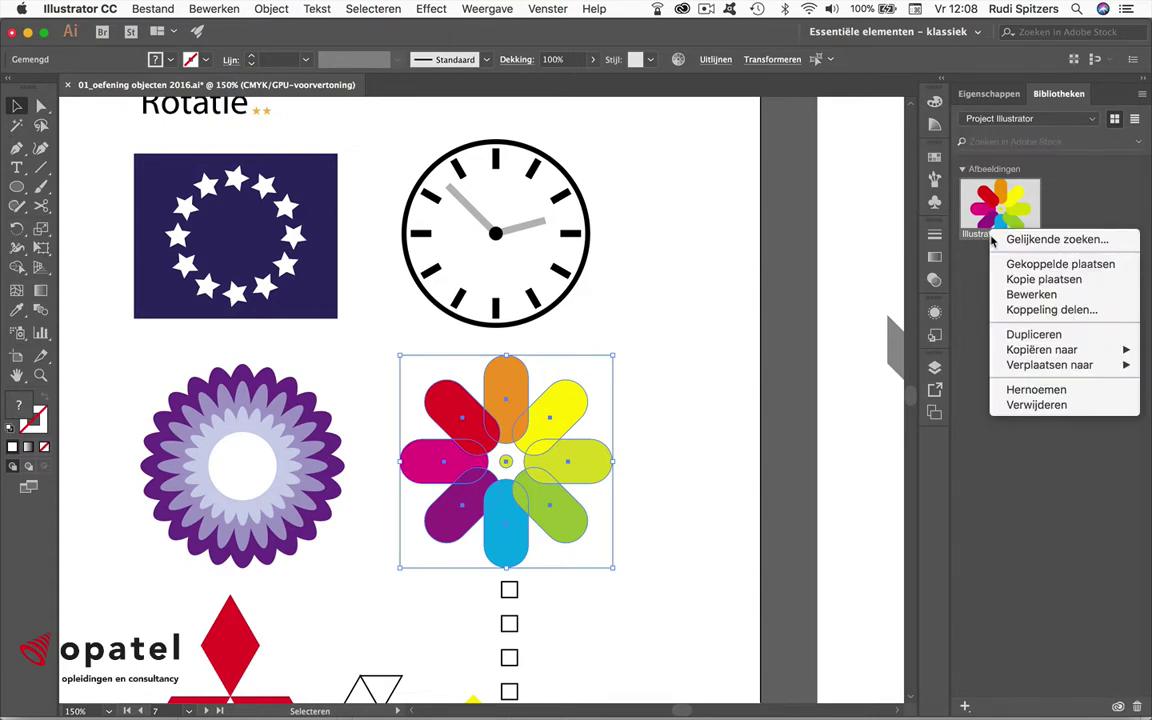
{"action": "left_click", "coordinate": [1030, 389]}
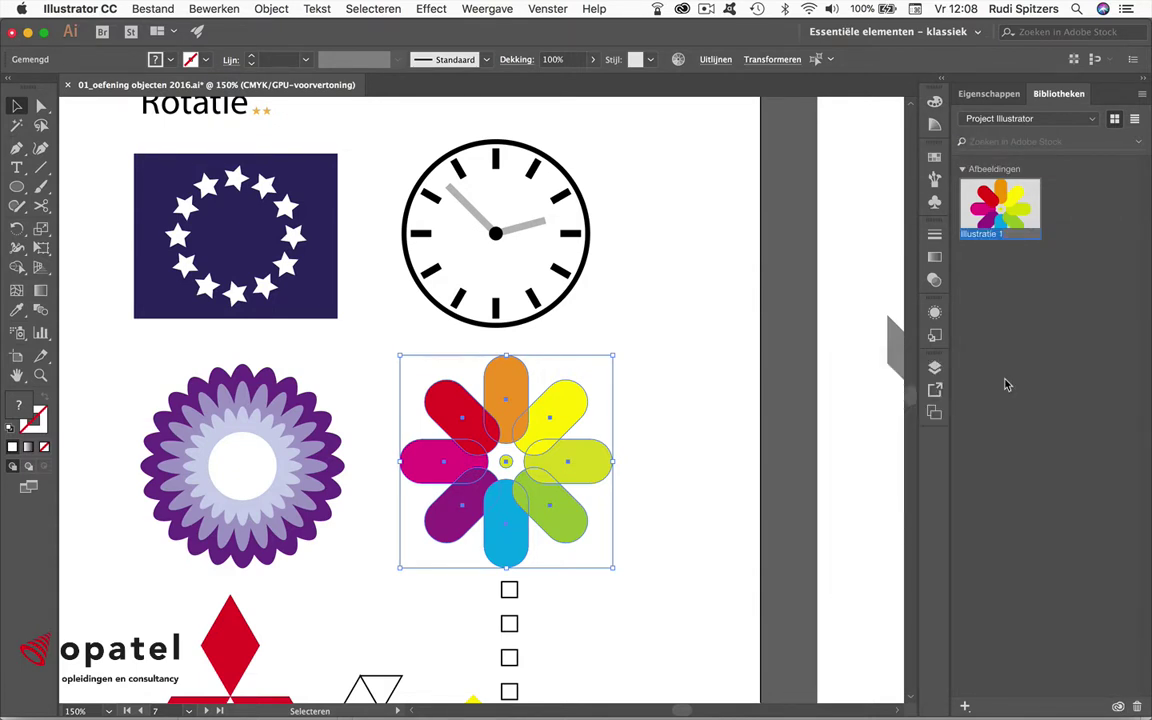
{"action": "key", "text": "n"}
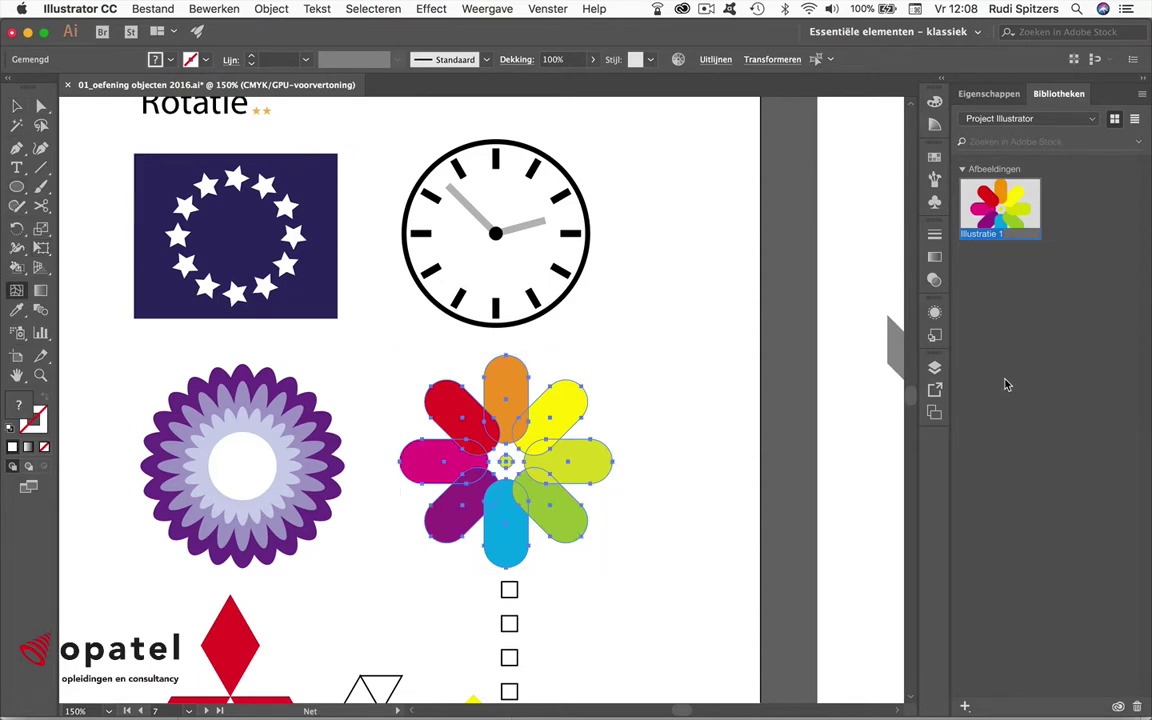
{"action": "key", "text": "w"}
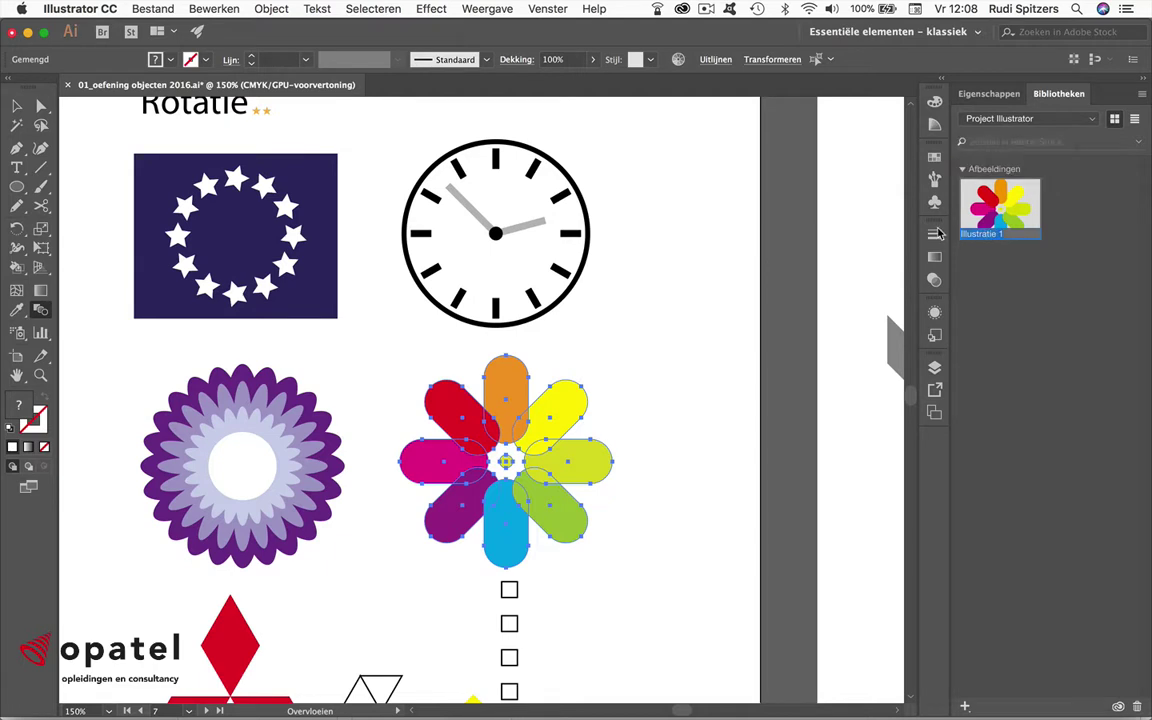
{"action": "type", "text": "Kleurenwaaier"}
{"action": "key", "text": "Return"}
Step: Select the whole purple flower and add it to the Project Illustrator library as an illustration (Illustratie)
{"action": "left_click", "coordinate": [16, 105]}
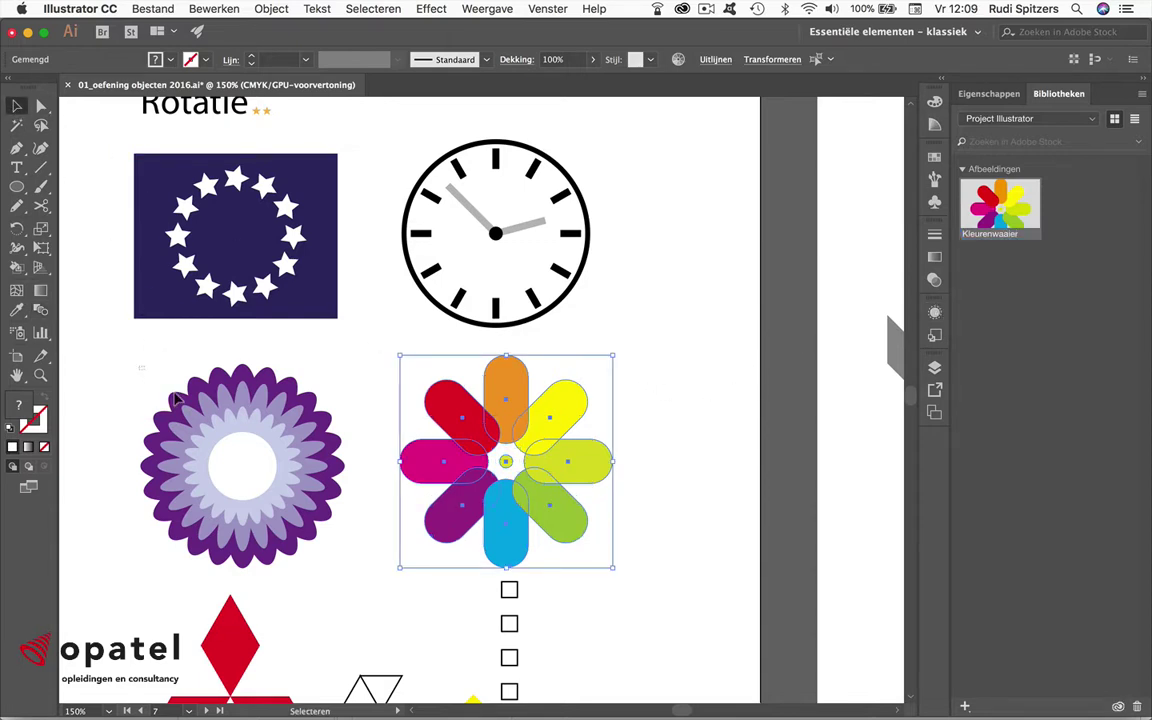
{"action": "left_click_drag", "start_coordinate": [135, 335], "coordinate": [358, 561]}
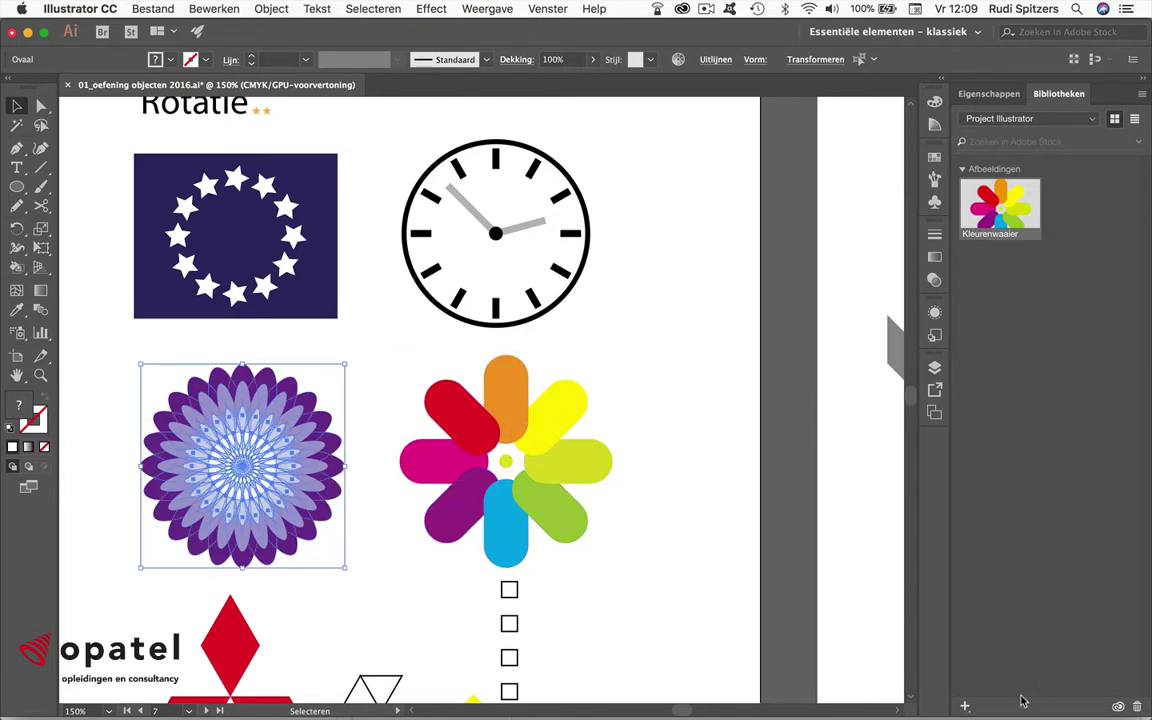
{"action": "left_click", "coordinate": [966, 707]}
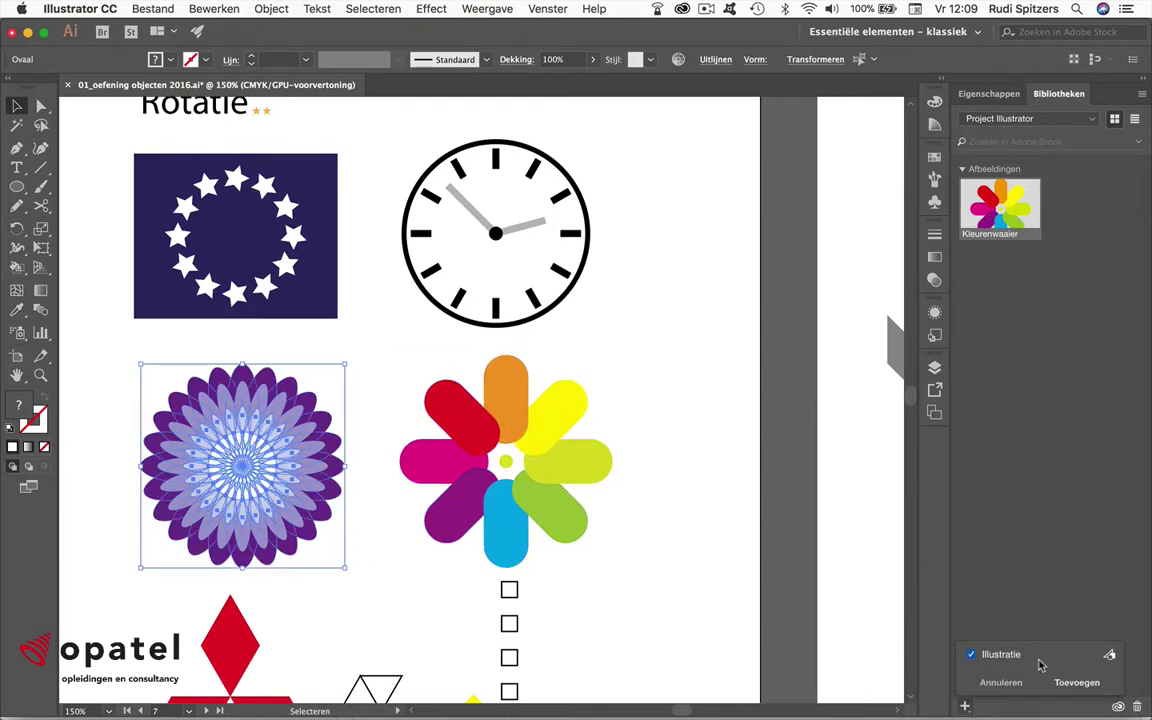
{"action": "left_click", "coordinate": [1078, 688]}
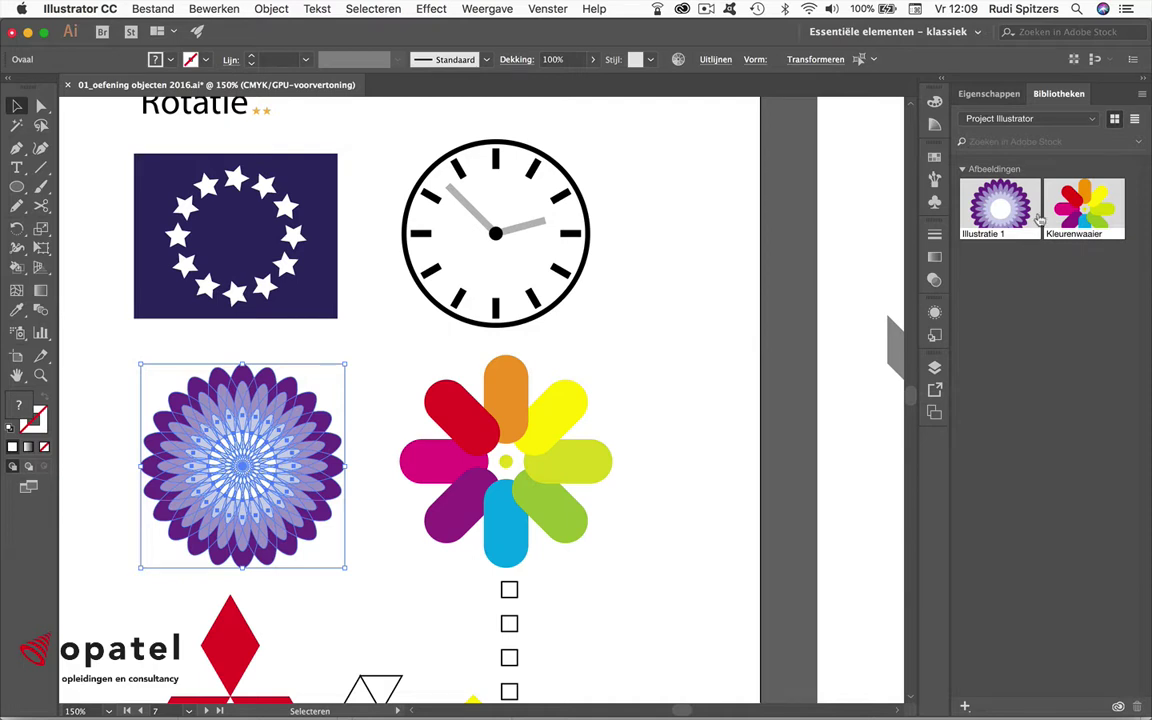
Step: Invite a participant to collaborate on the Project Illustrator library, entering the participant's e-mail address on the Adobe Assets website in Chrome
{"action": "left_click", "coordinate": [1090, 121]}
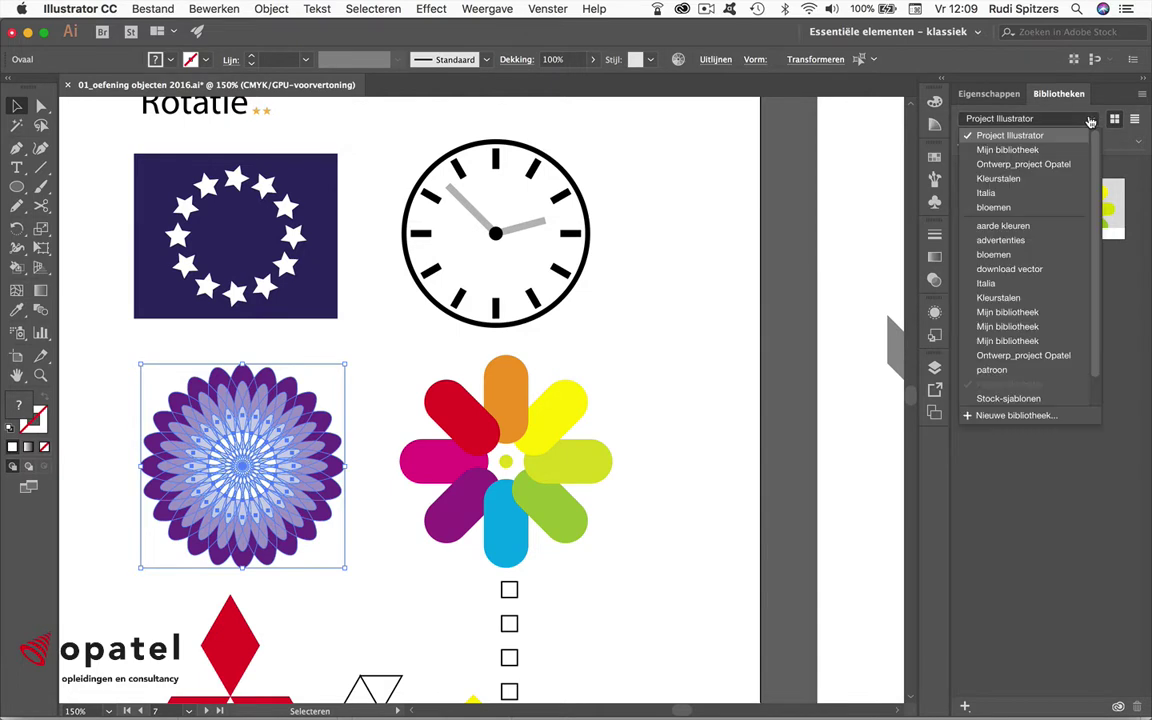
{"action": "left_click", "coordinate": [1067, 135]}
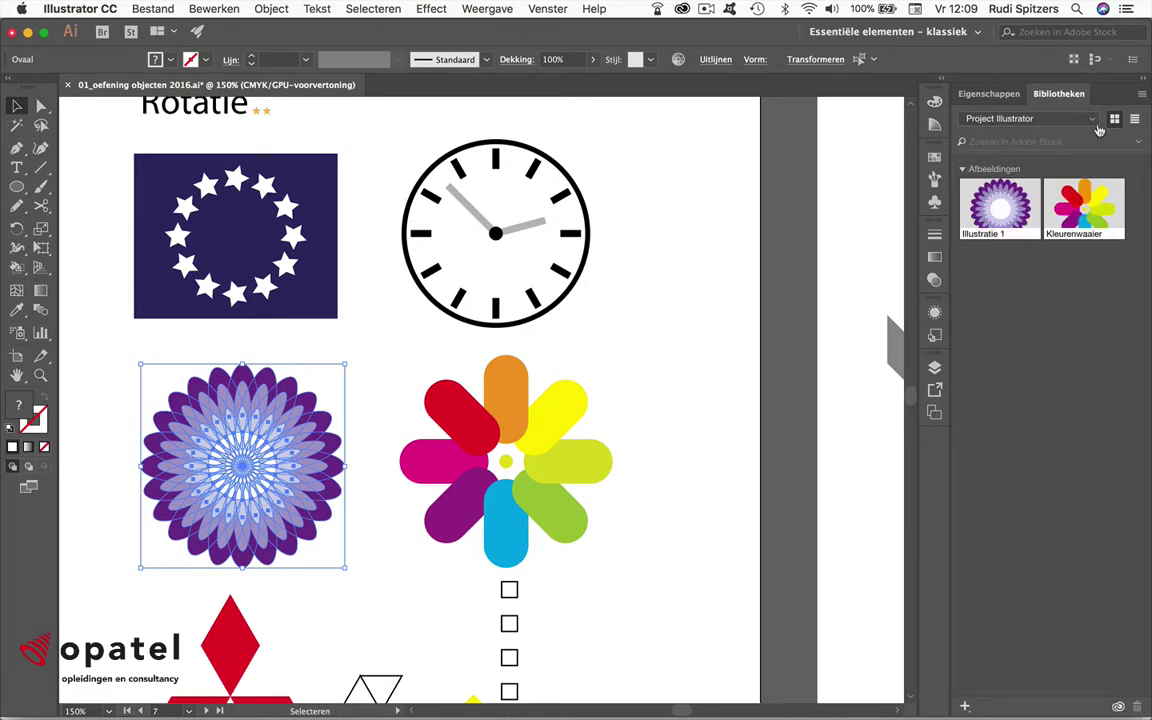
{"action": "left_click", "coordinate": [1142, 94]}
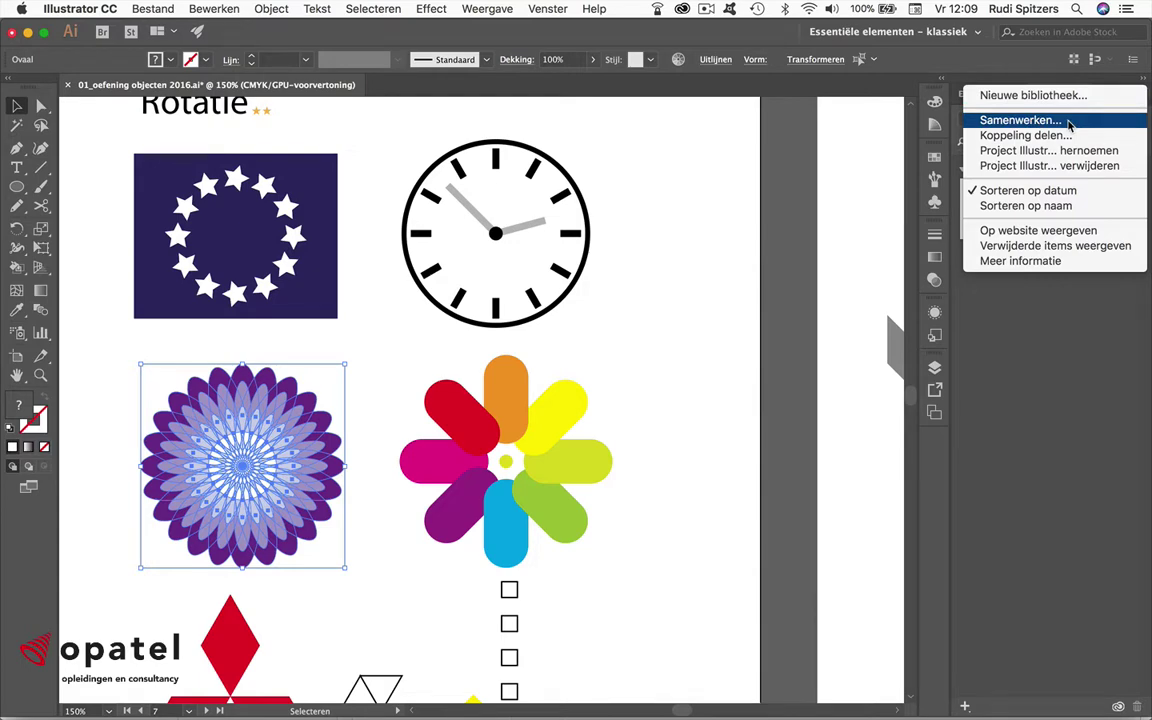
{"action": "left_click", "coordinate": [1020, 120]}
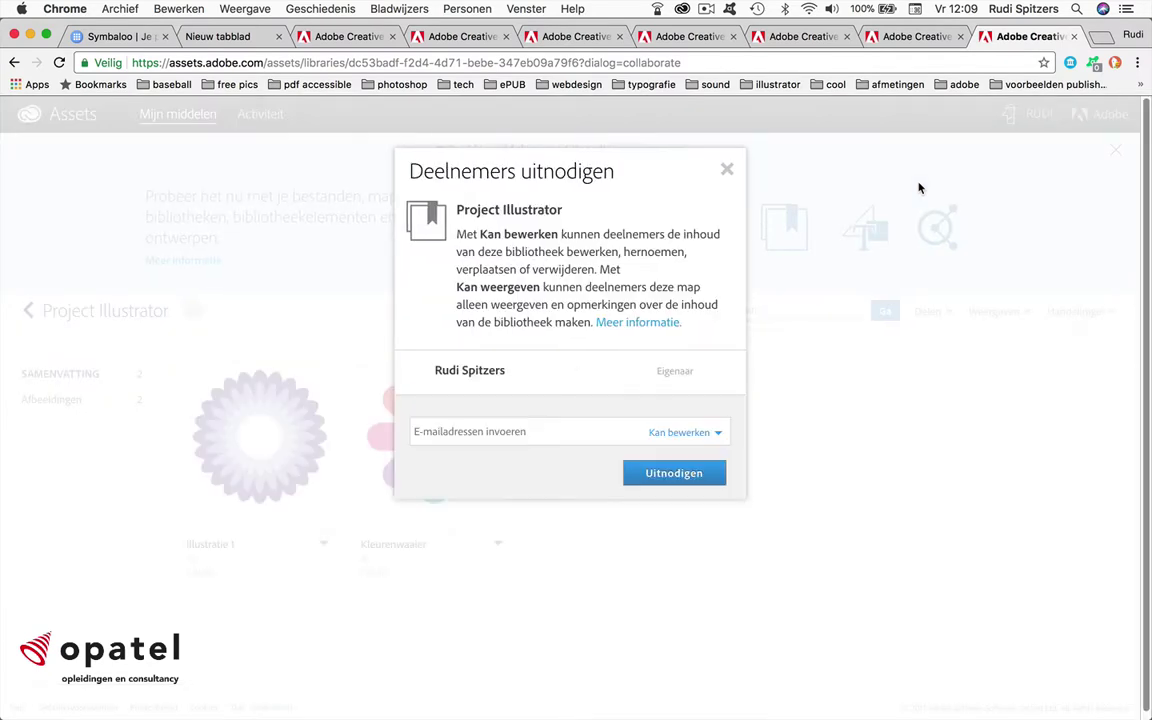
{"action": "left_click", "coordinate": [544, 431]}
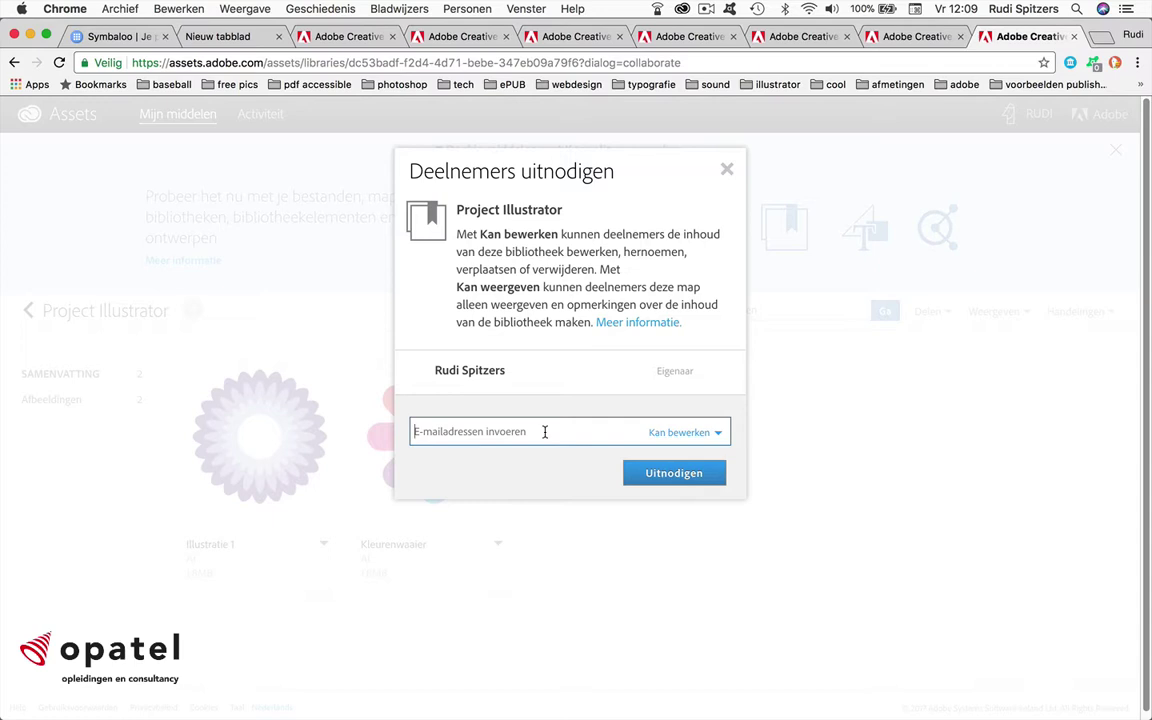
{"action": "type", "text": "cc1"}
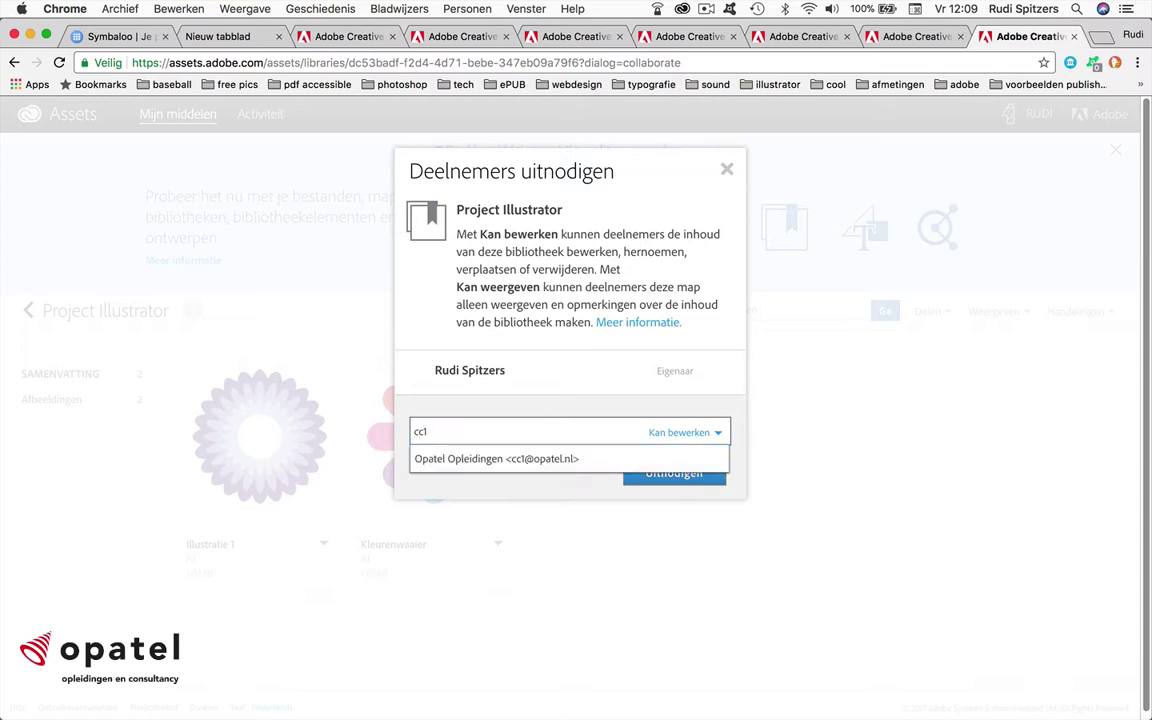
{"action": "left_click", "coordinate": [527, 459]}
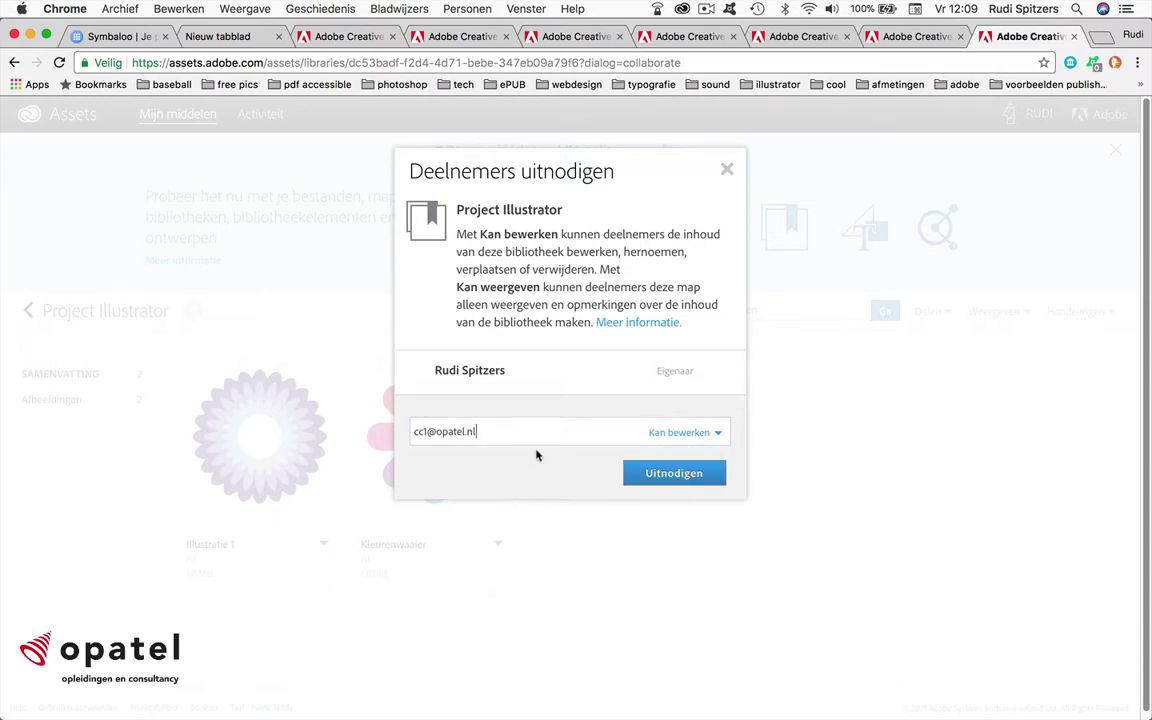
{"action": "left_click", "coordinate": [680, 476]}
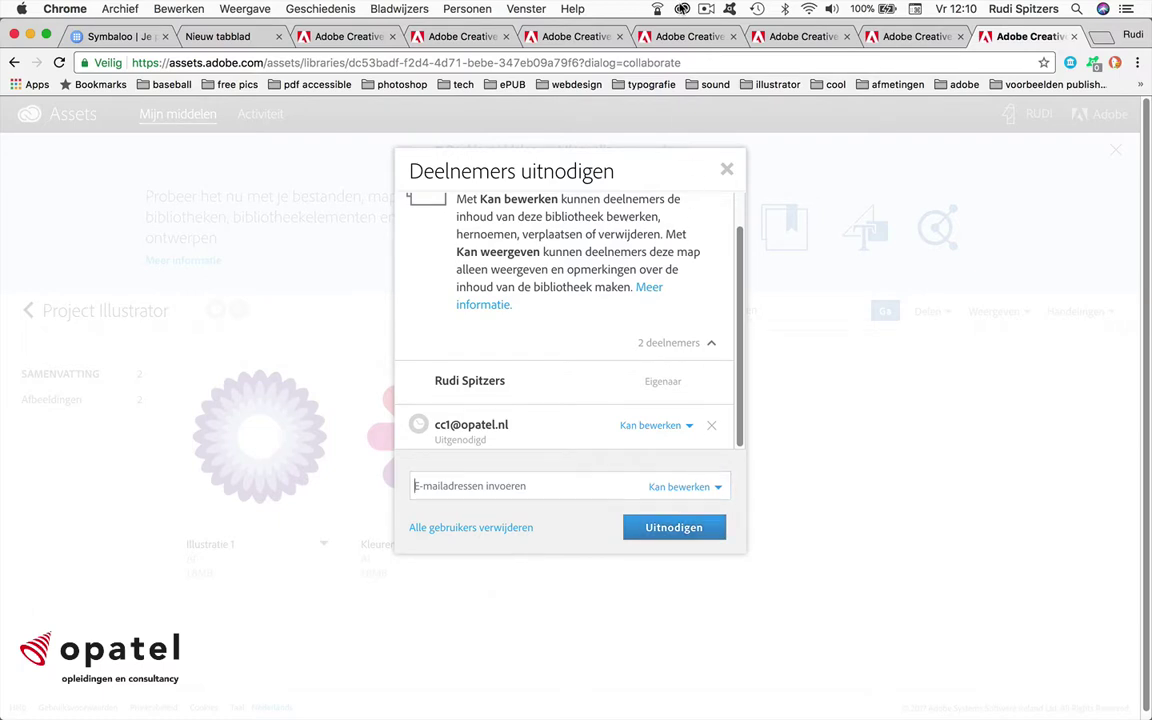
Step: Accept the pending library invitation in the Creative Cloud app, and show the shared Voorstel_grafisch ontwerp library in Illustrator
{"action": "left_click", "coordinate": [681, 10]}
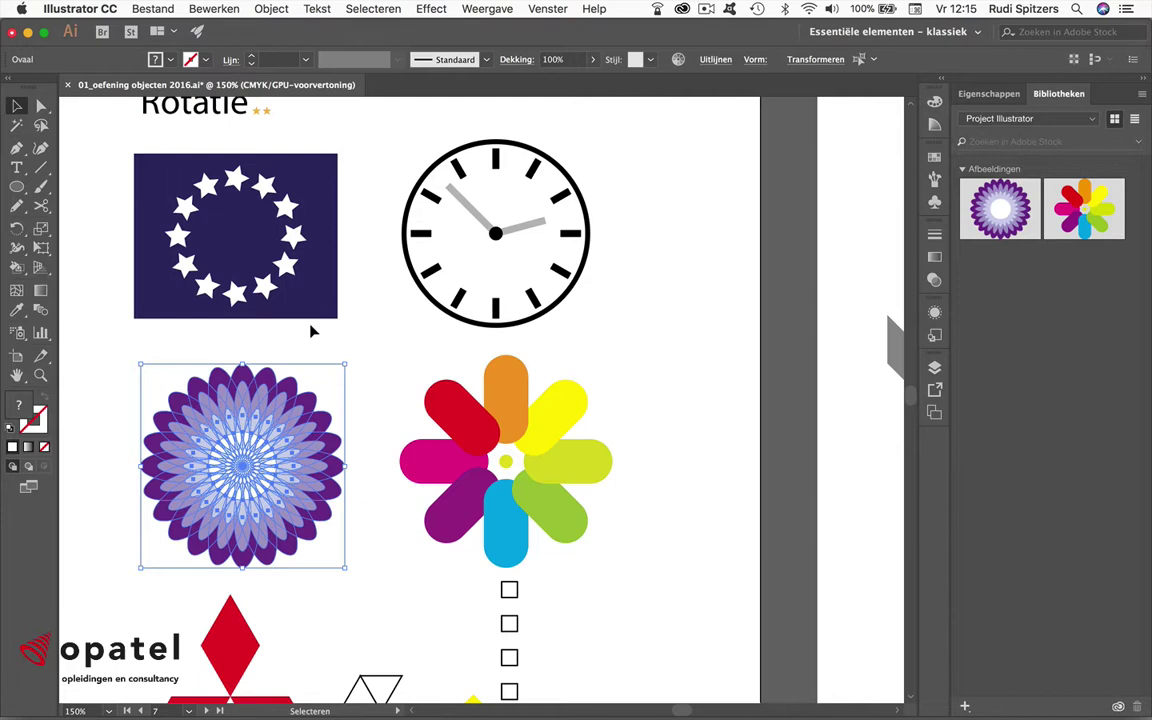
{"action": "left_click", "coordinate": [682, 9]}
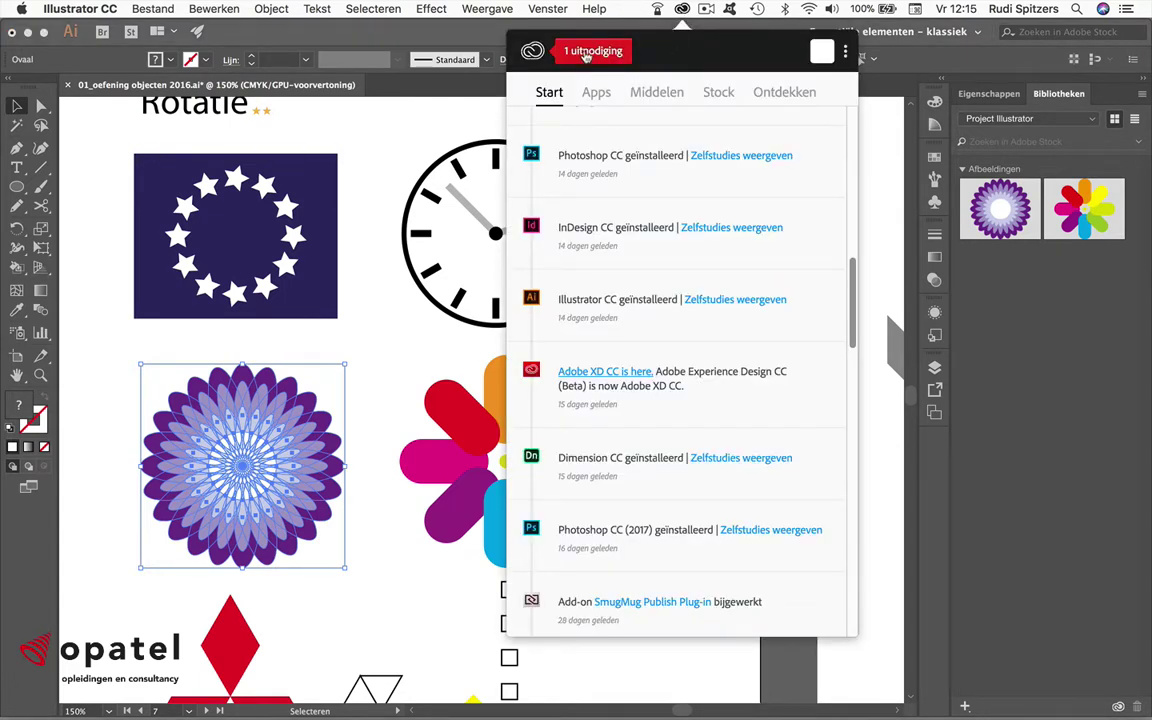
{"action": "left_click", "coordinate": [587, 53]}
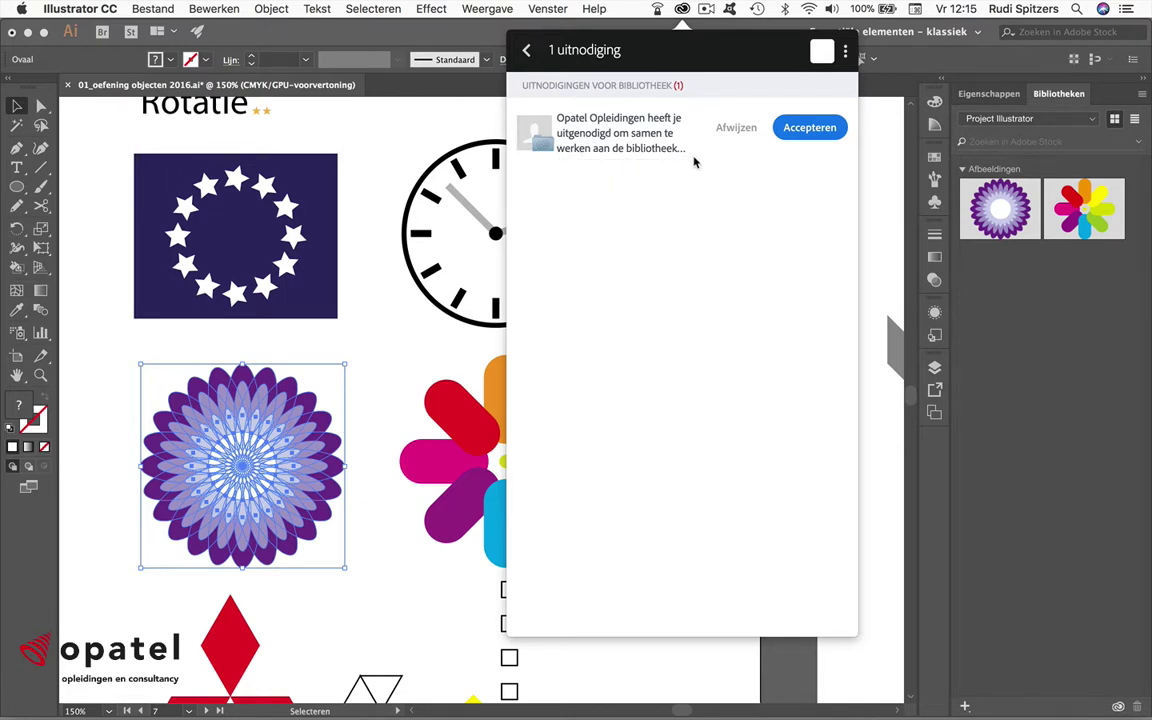
{"action": "left_click", "coordinate": [810, 128]}
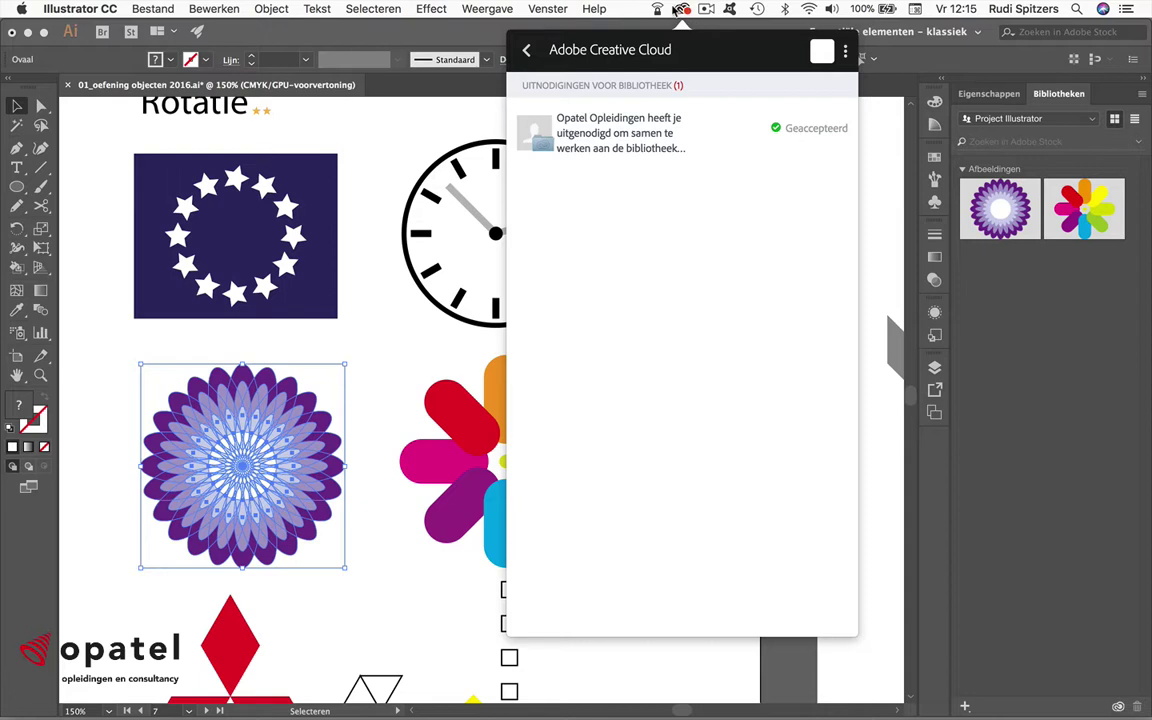
{"action": "left_click", "coordinate": [868, 175]}
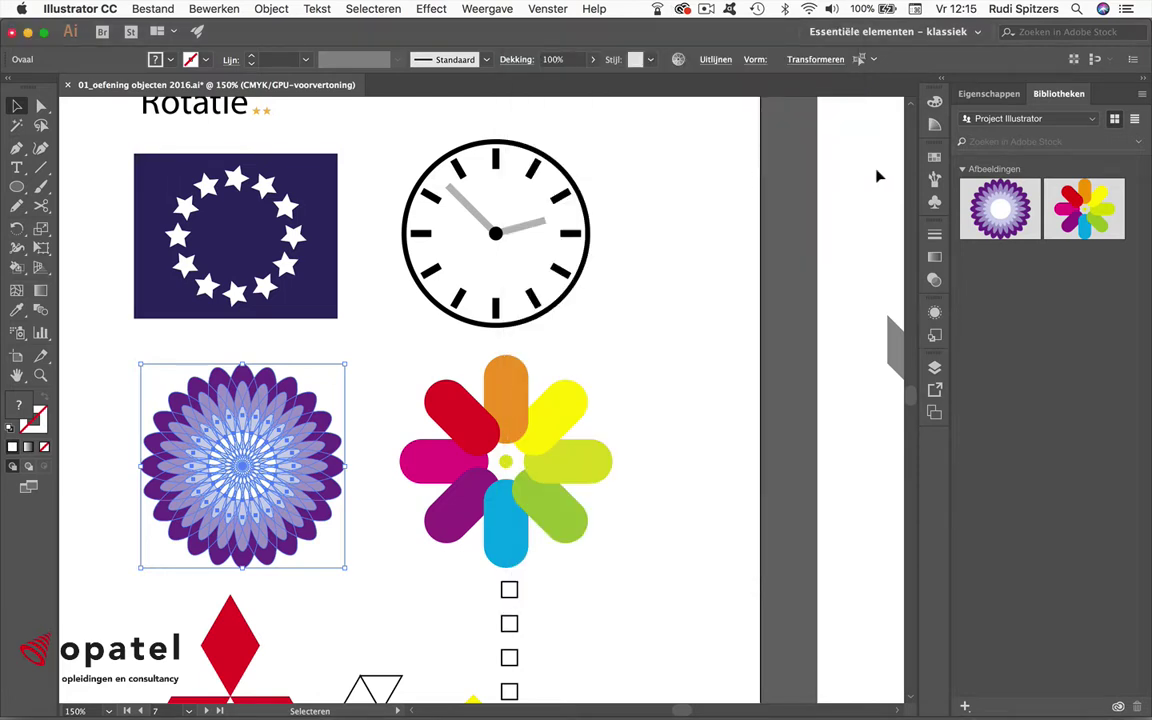
{"action": "left_click", "coordinate": [1095, 120]}
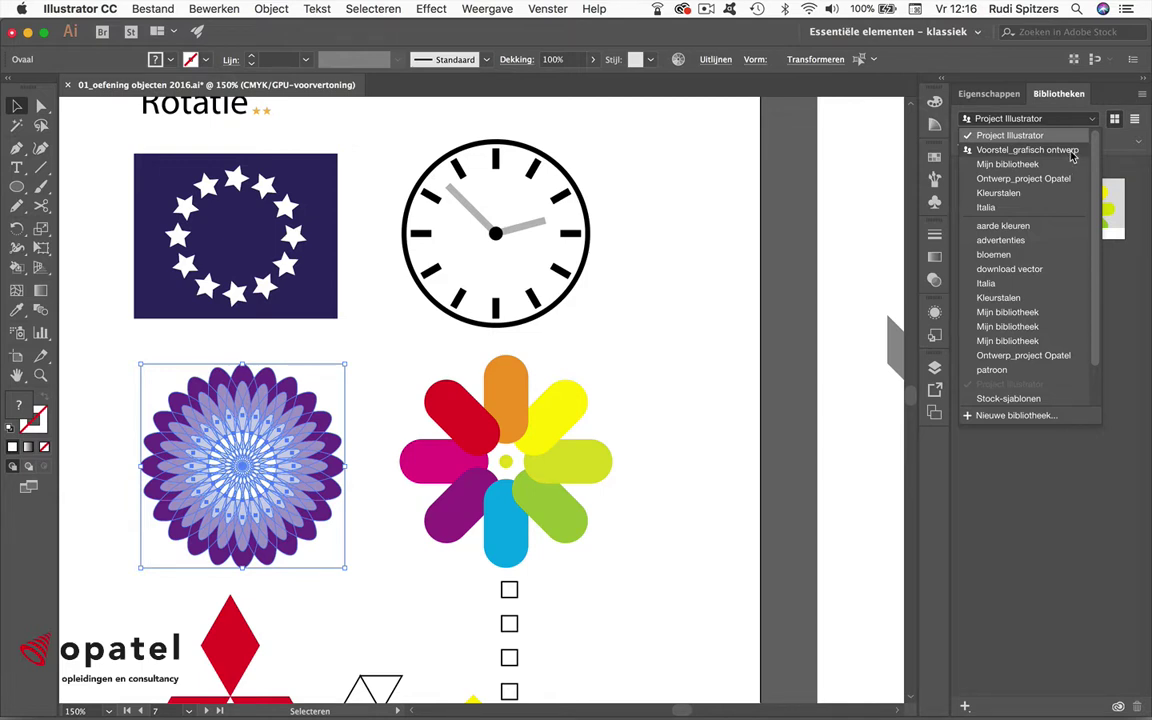
{"action": "left_click", "coordinate": [1071, 152]}
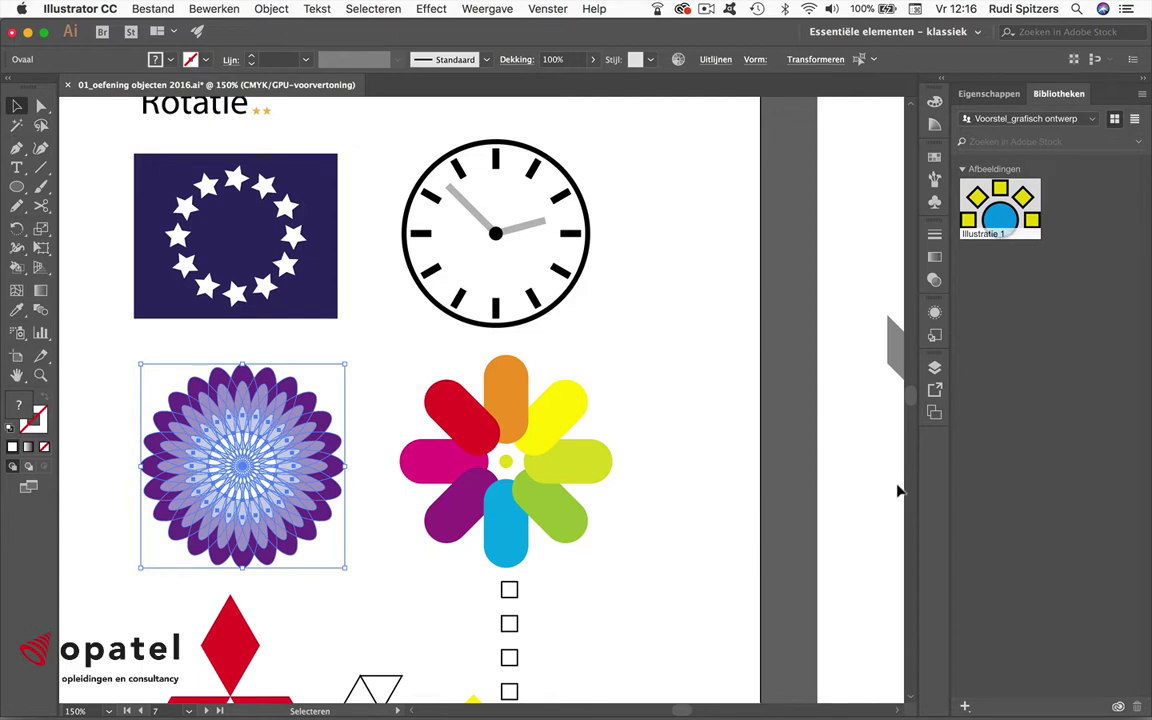
Step: Place Illustratie 1 from the shared library at its original size in the empty area below the green chevrons on the Schuinzetten artboard
{"action": "left_click_drag", "start_coordinate": [688, 712], "coordinate": [695, 711]}
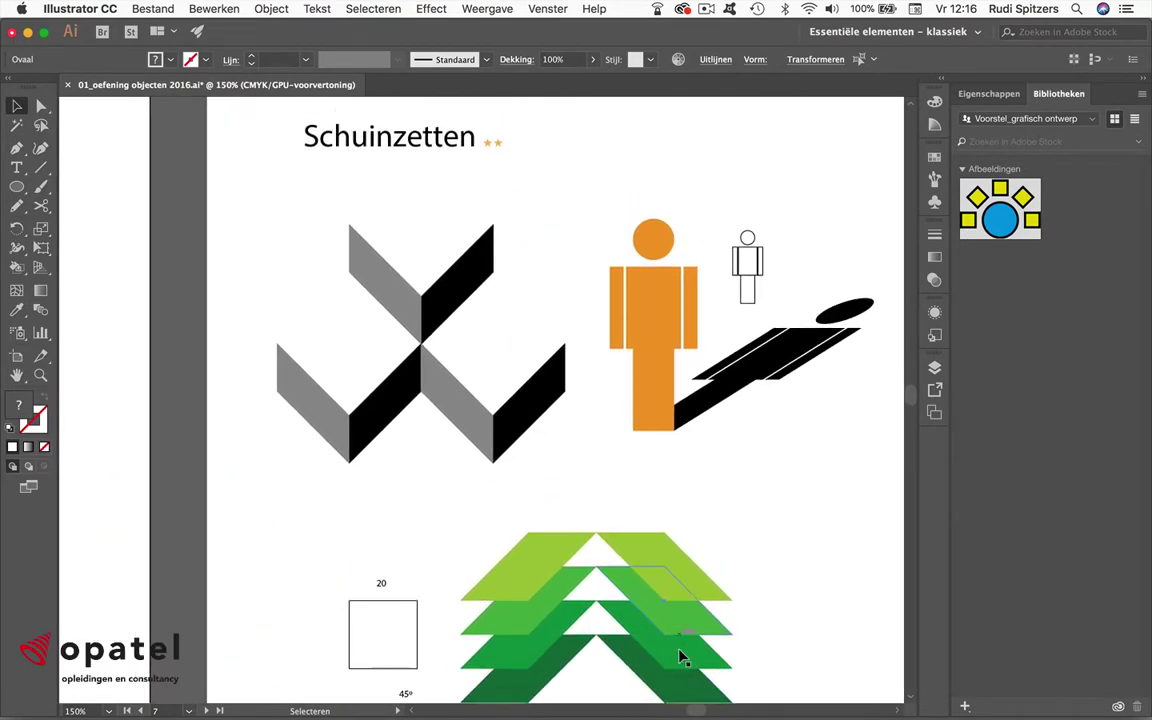
{"action": "scroll", "coordinate": [680, 657], "scroll_direction": "down", "scroll_amount": 10}
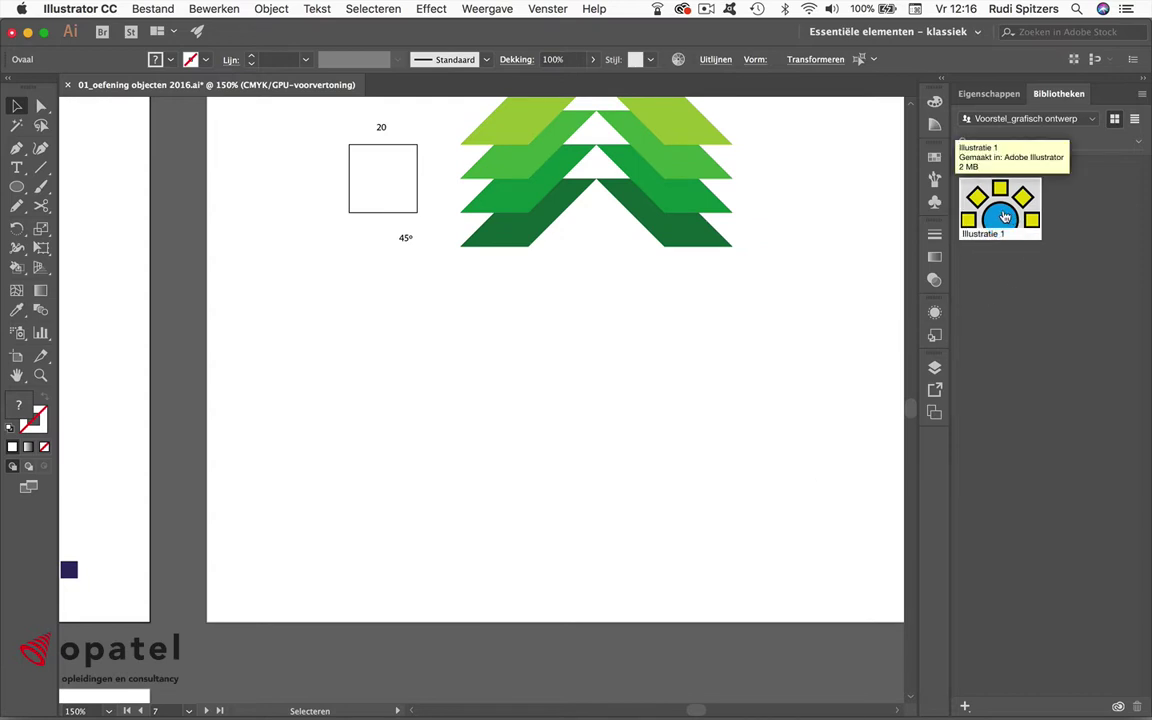
{"action": "left_click_drag", "start_coordinate": [1004, 217], "coordinate": [460, 392]}
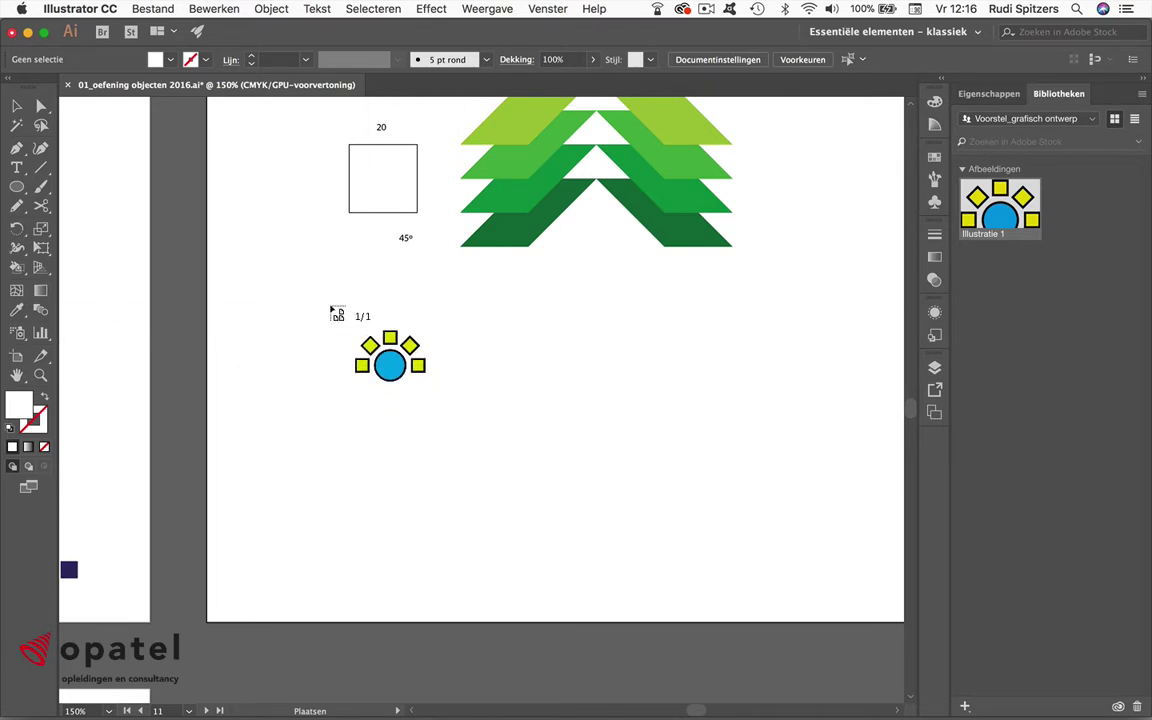
{"action": "left_click", "coordinate": [331, 306]}
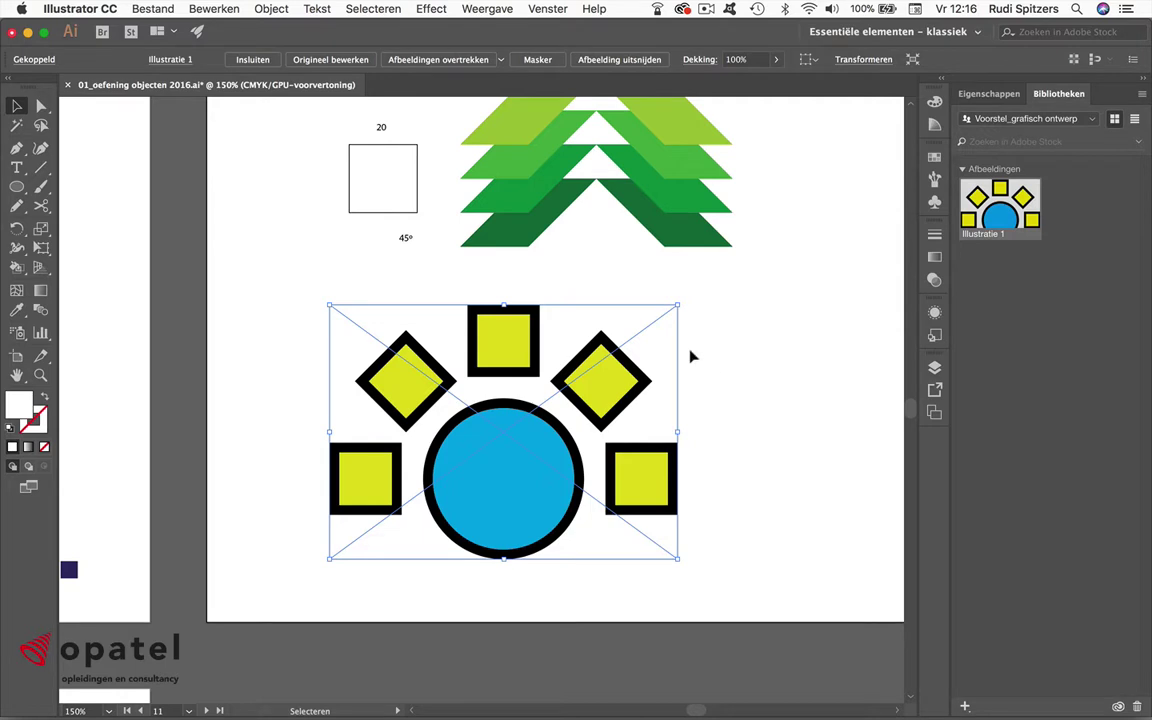
Step: Embed the placed library illustration in the document (Insluiten) and activate the Direct Selection tool for its individual shapes
{"action": "left_click", "coordinate": [253, 60]}
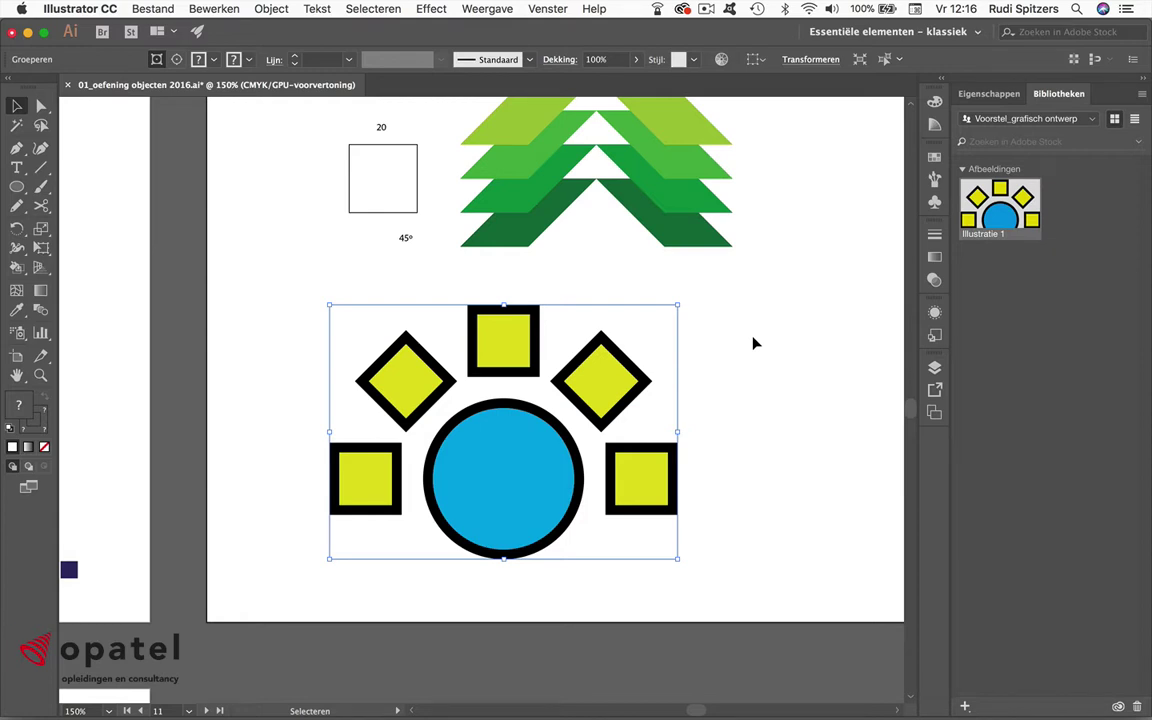
{"action": "left_click", "coordinate": [41, 105]}
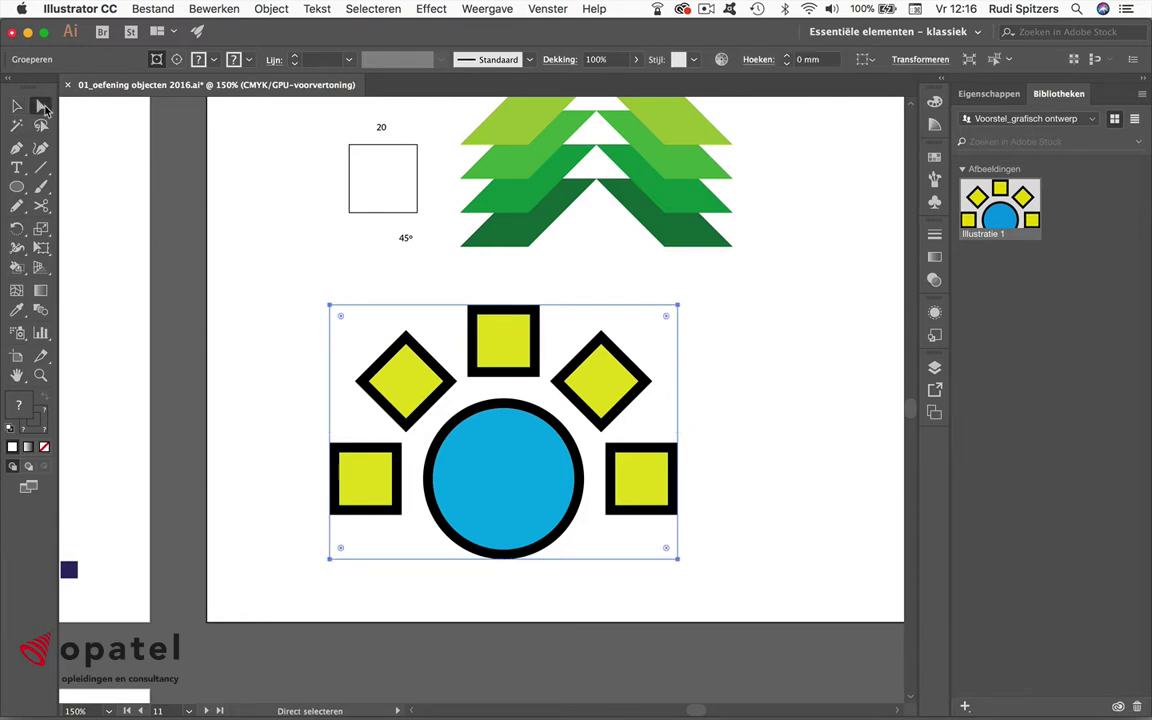